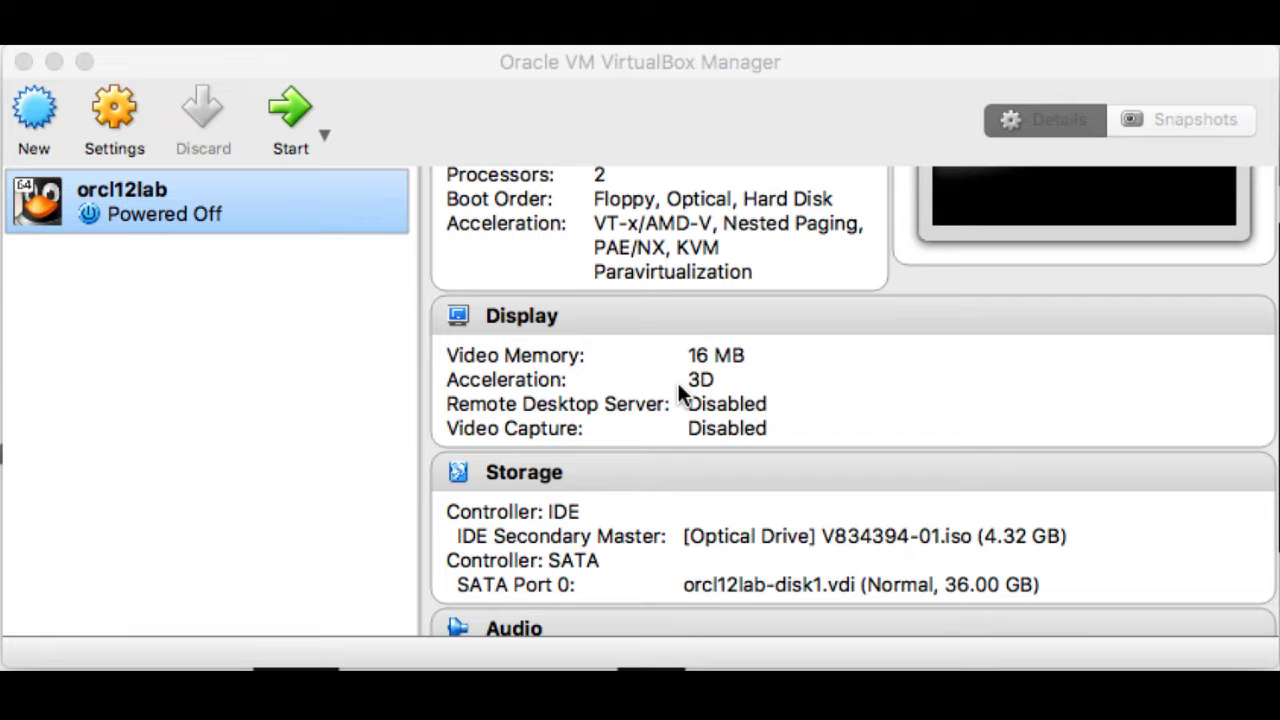
- Review the virtual machine's details down to the shared folders and description sections
scroll(677, 382, "down", 3)
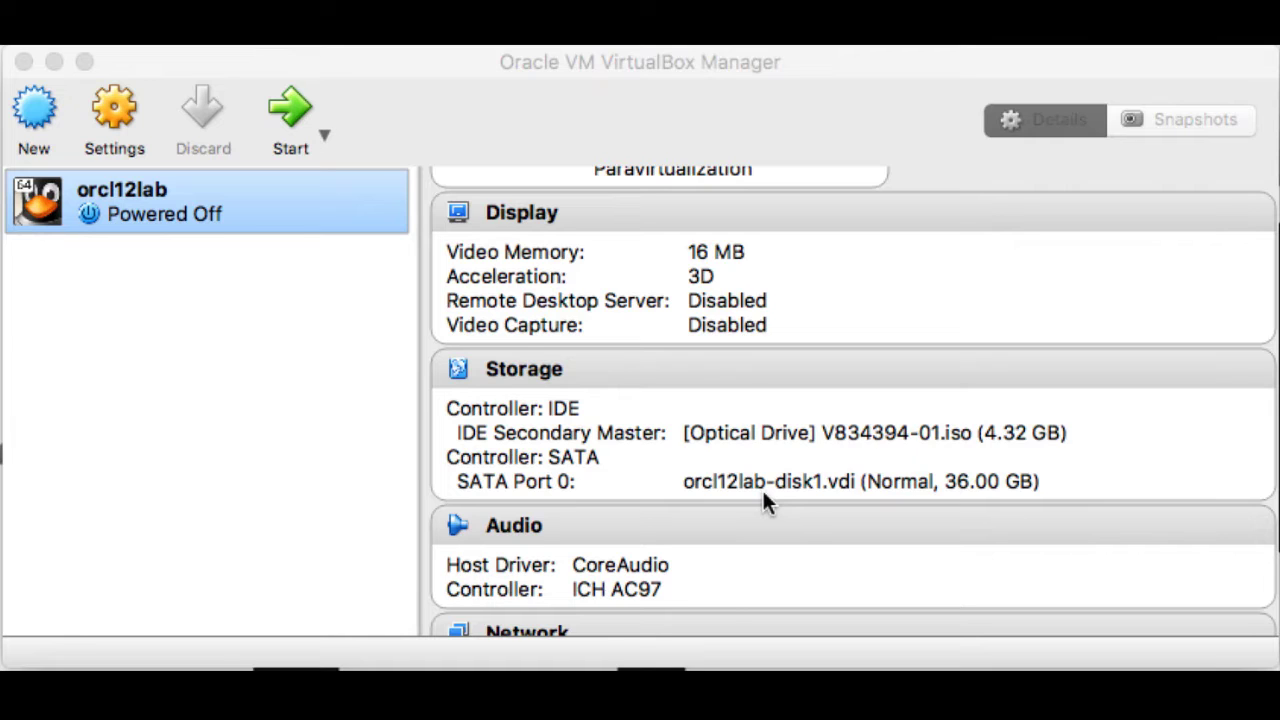
scroll(763, 492, "down", 5)
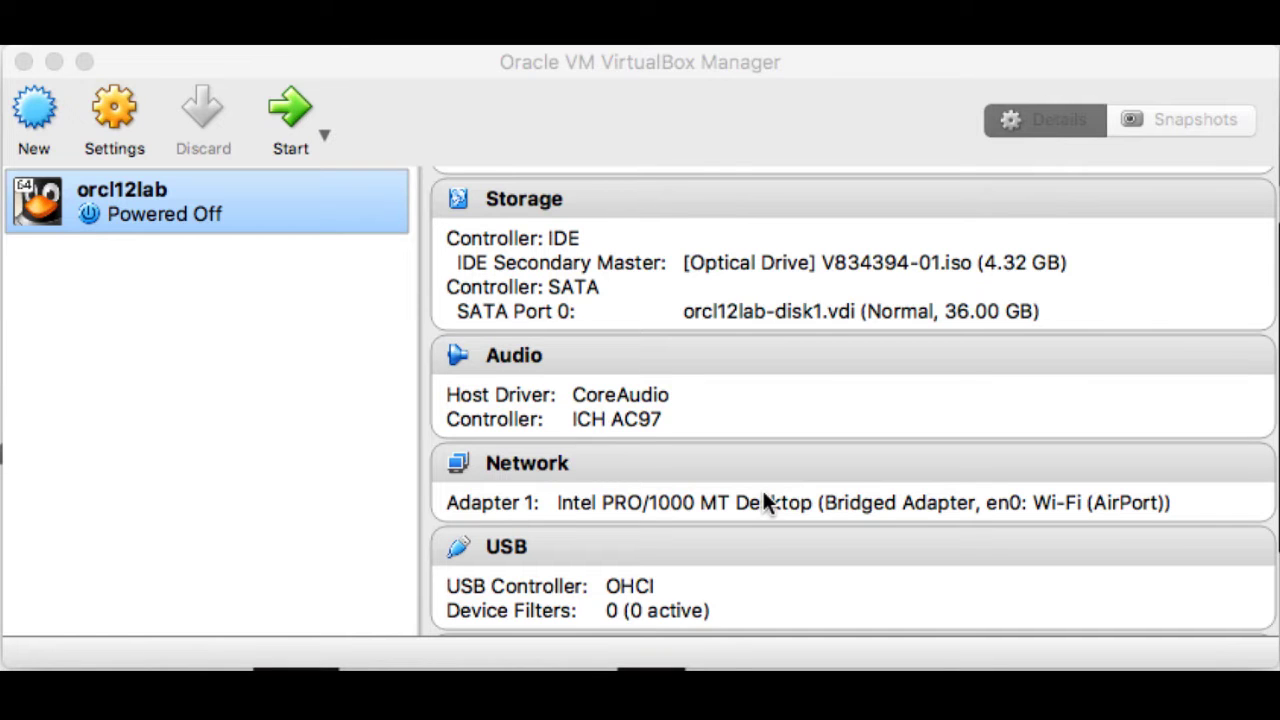
scroll(763, 494, "down", 5)
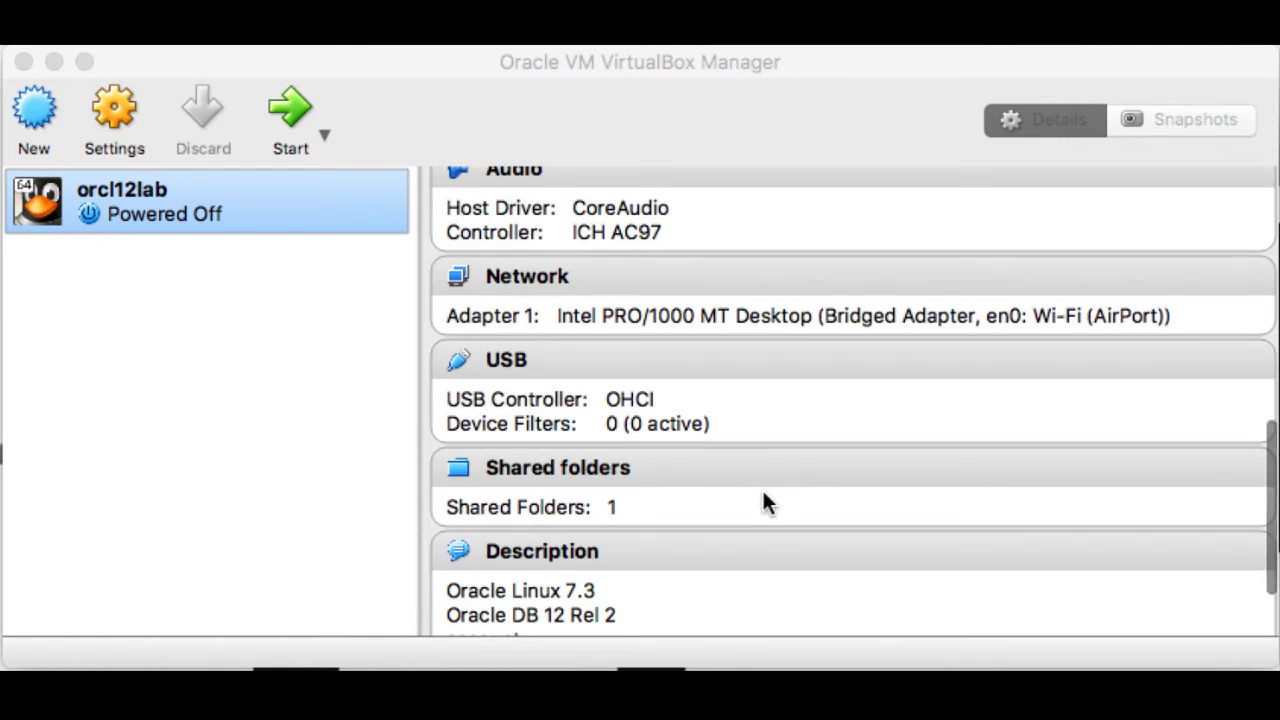
scroll(621, 508, "down", 3)
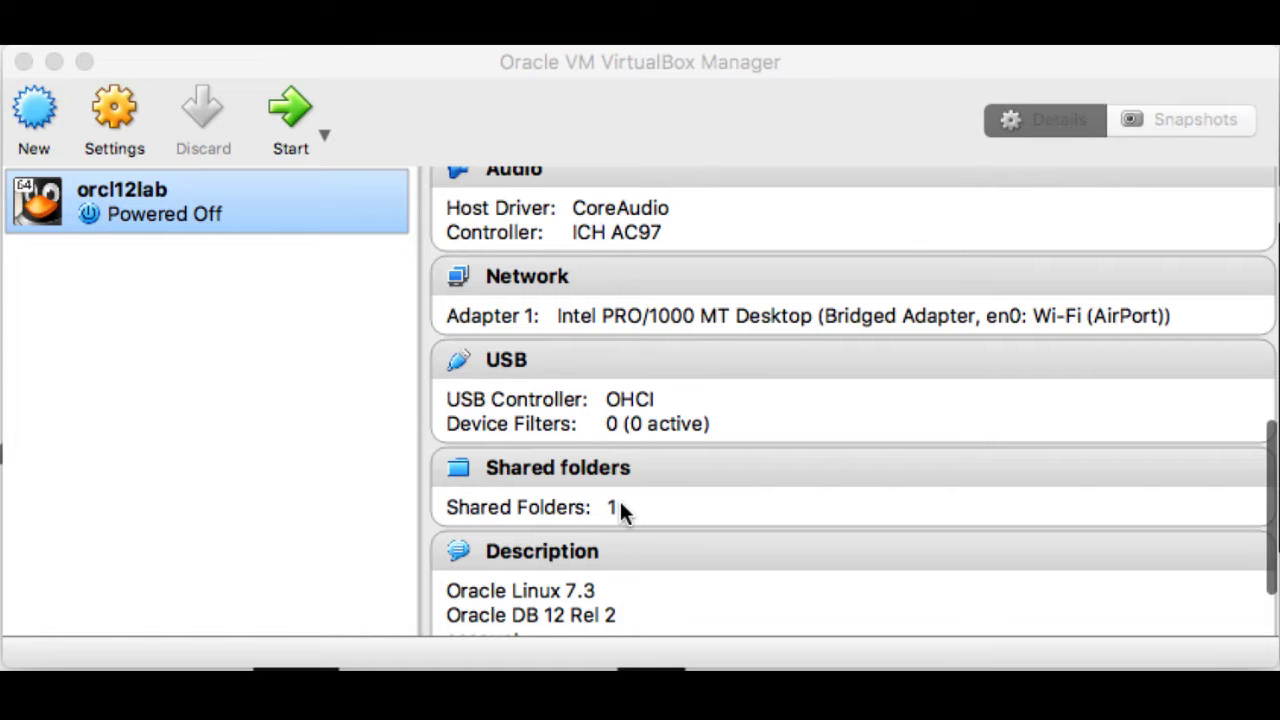
left_click(620, 501)
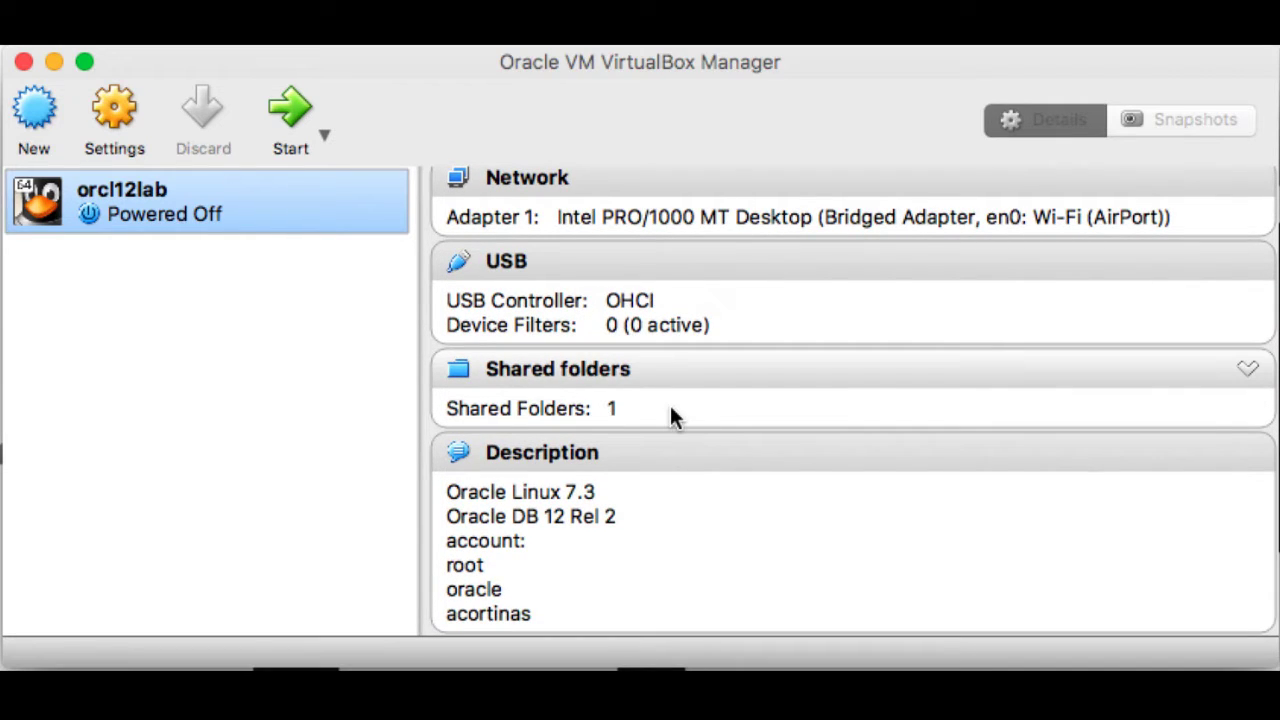
- Start the orcl12lab virtual machine and boot the Install Oracle Linux 7.3 option
left_click(296, 124)
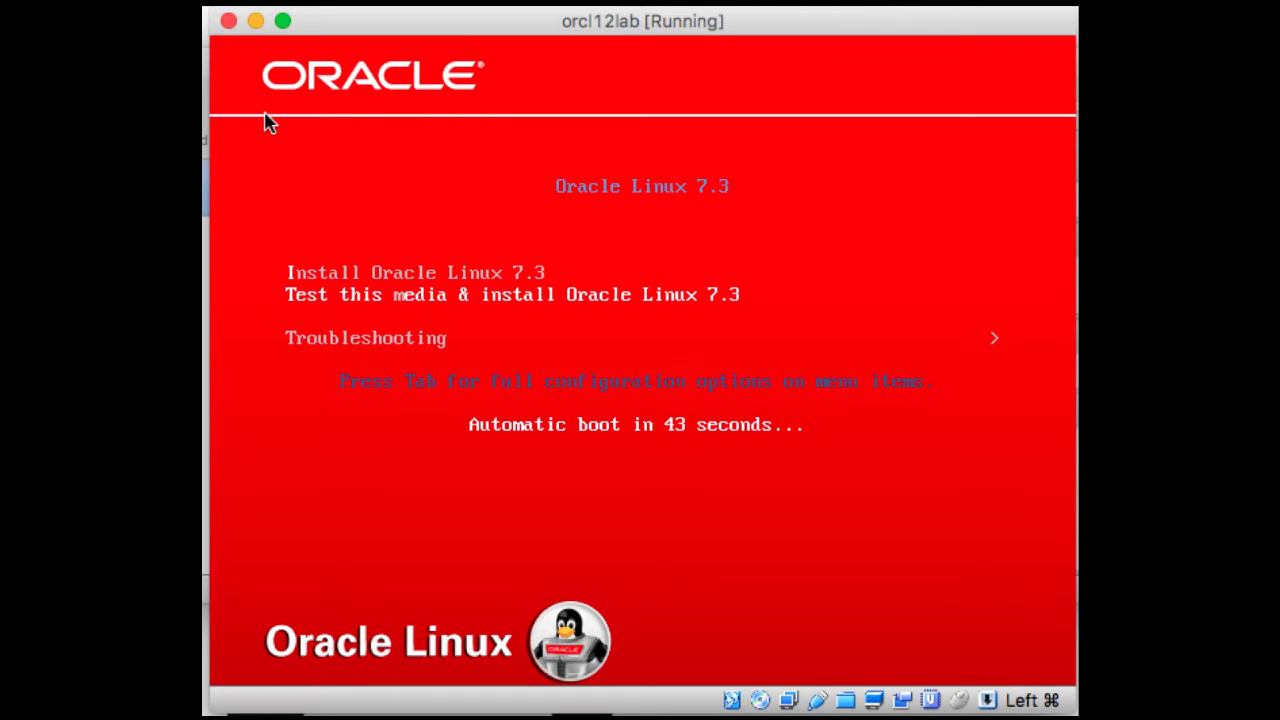
key("Up")
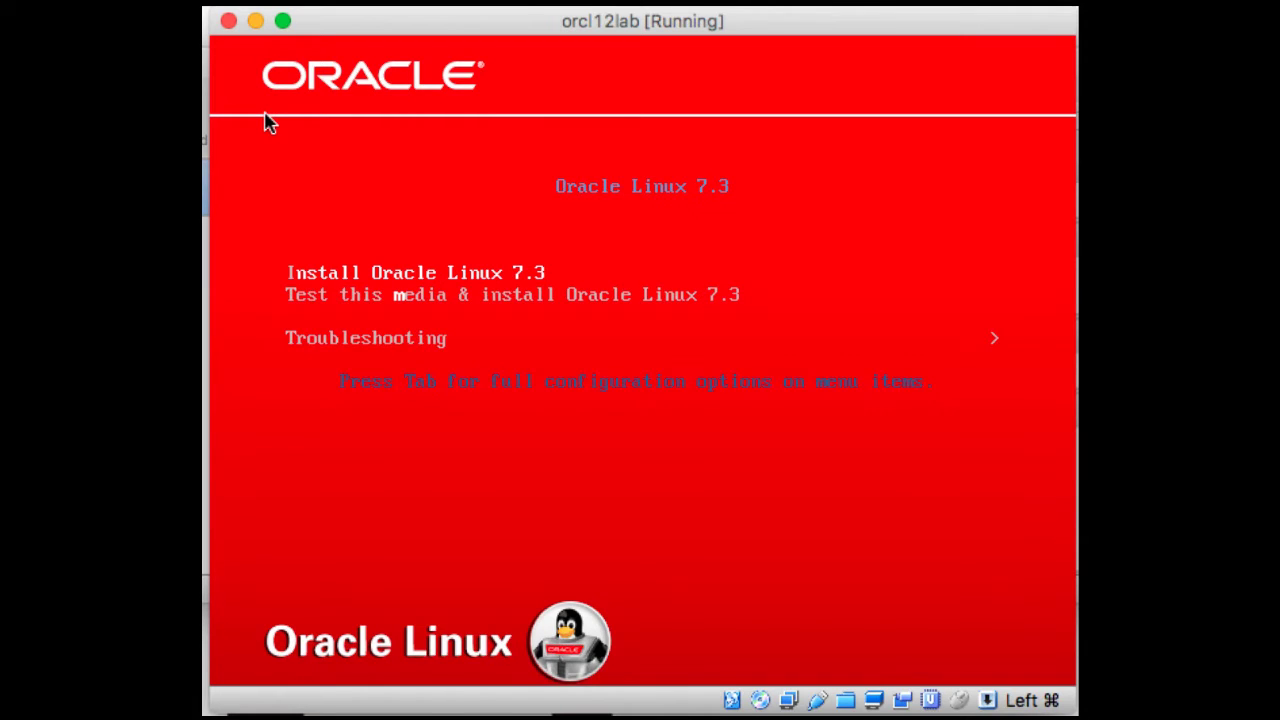
key("Return")
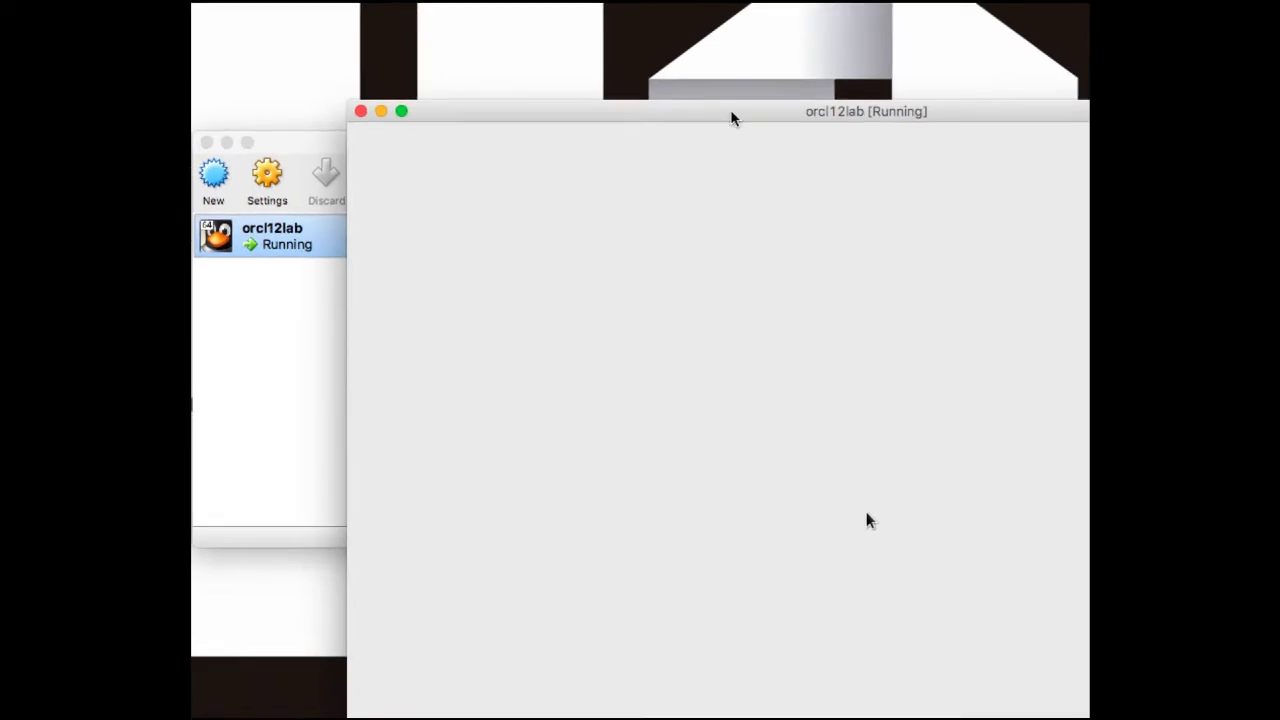
left_click_drag(848, 114, 621, 16)
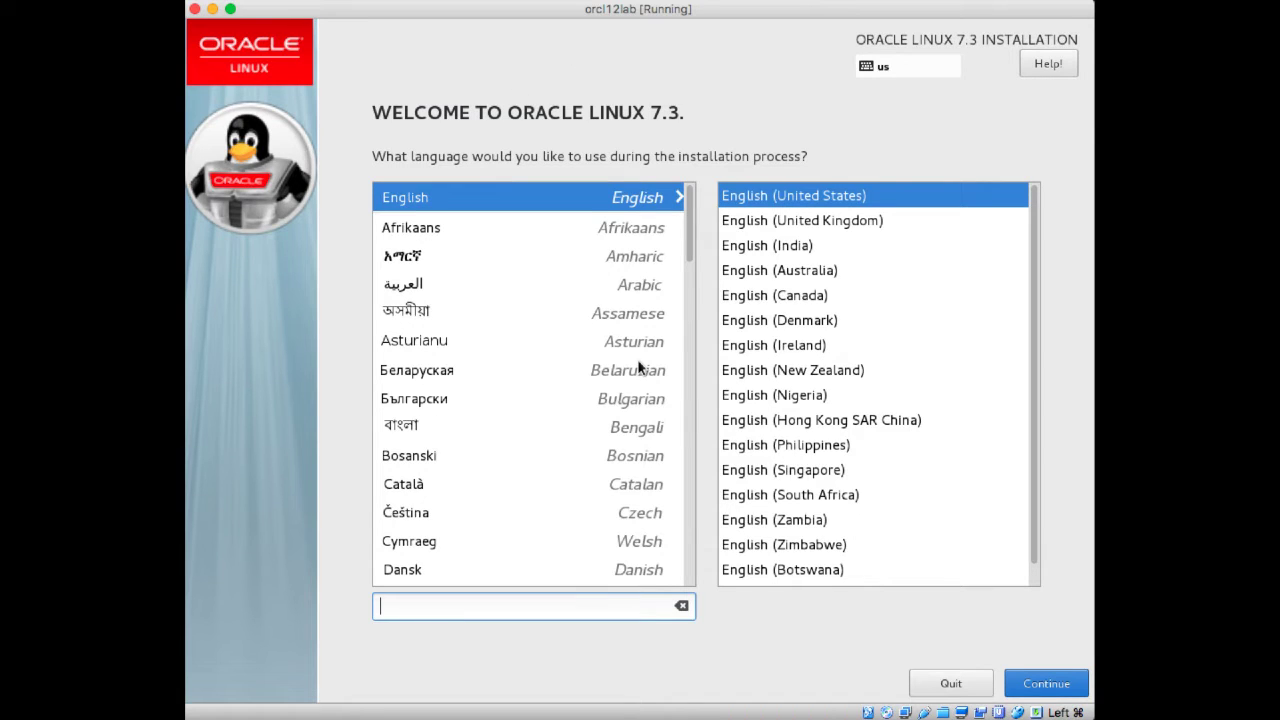
- Keep English (United States) as the installation language and continue
left_click(450, 484)
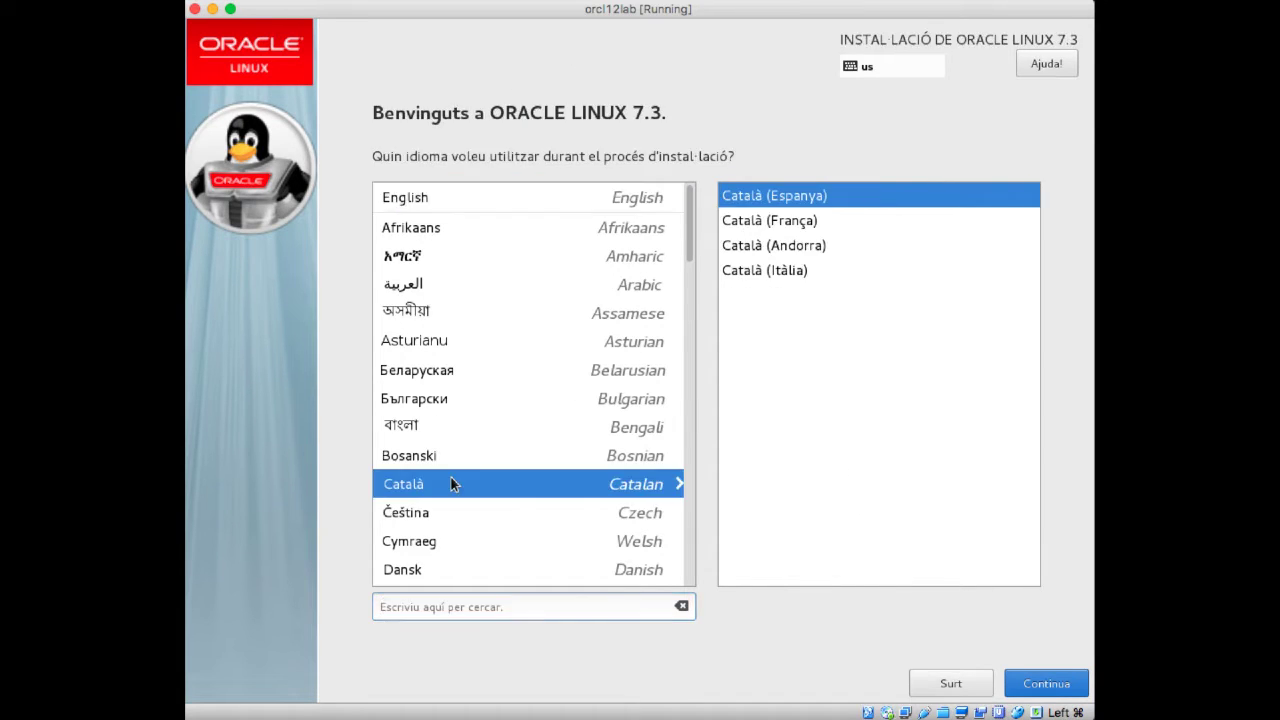
left_click(450, 348)
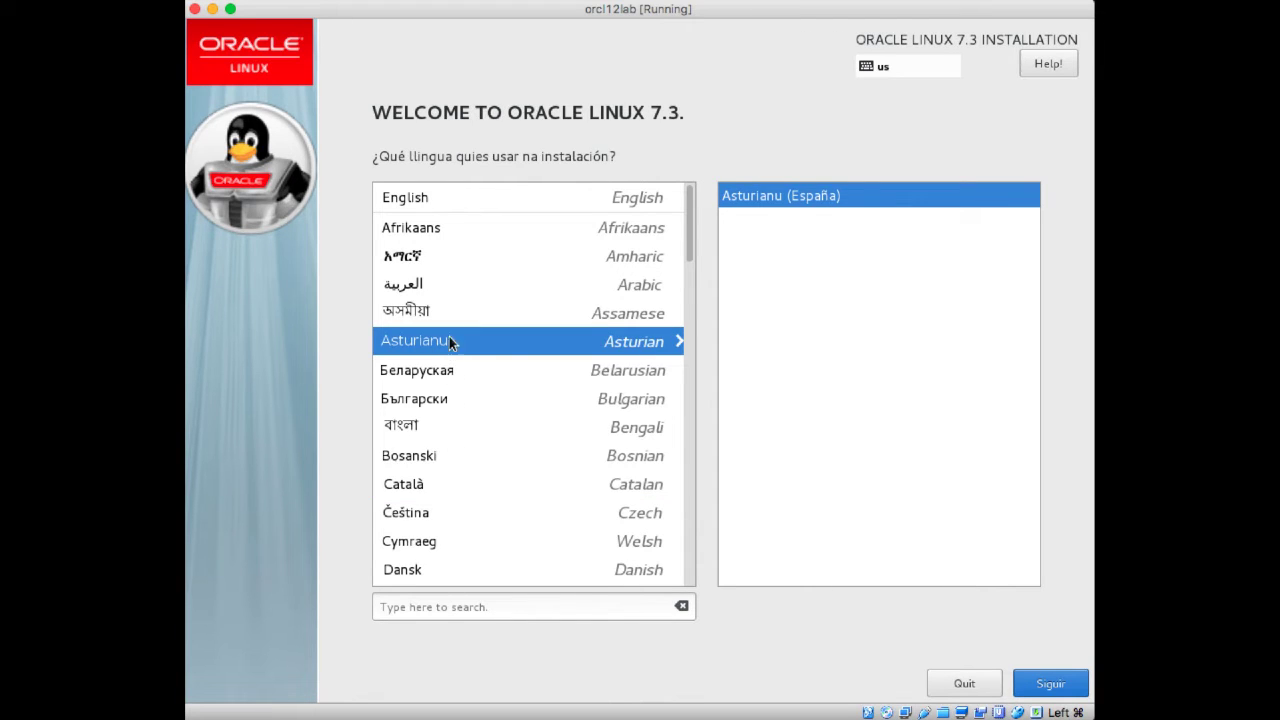
left_click(441, 197)
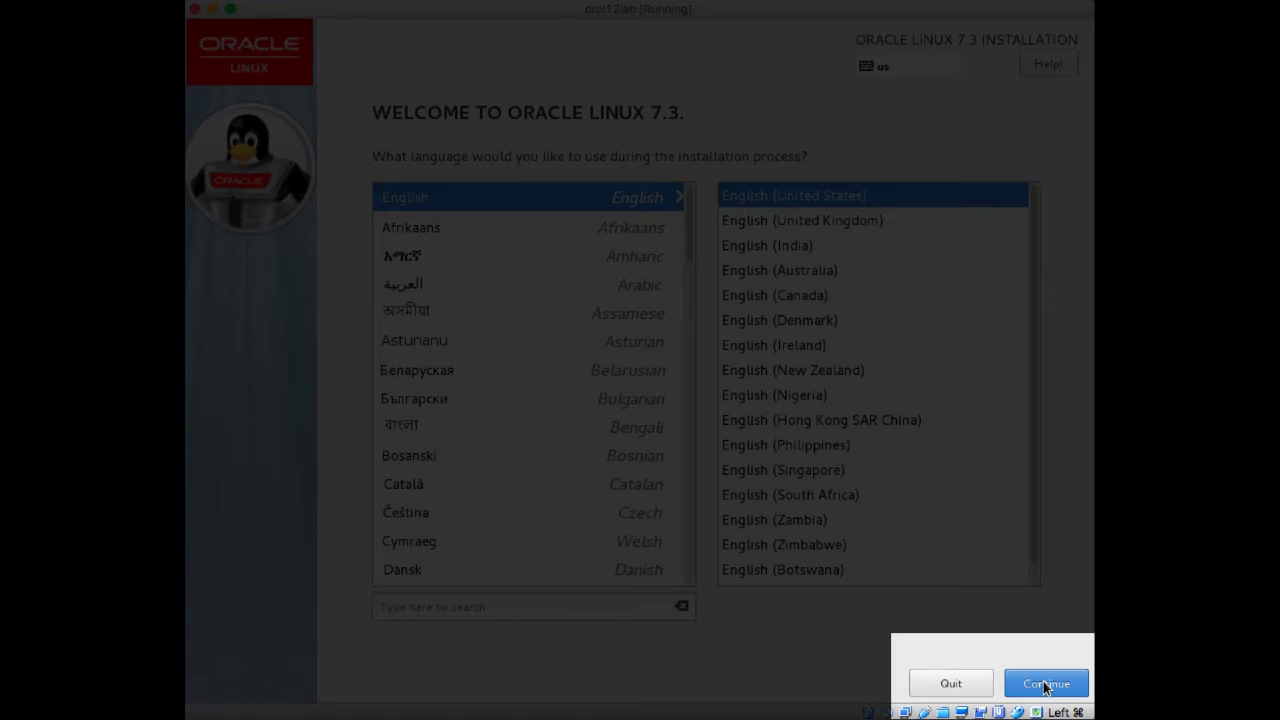
left_click(1045, 684)
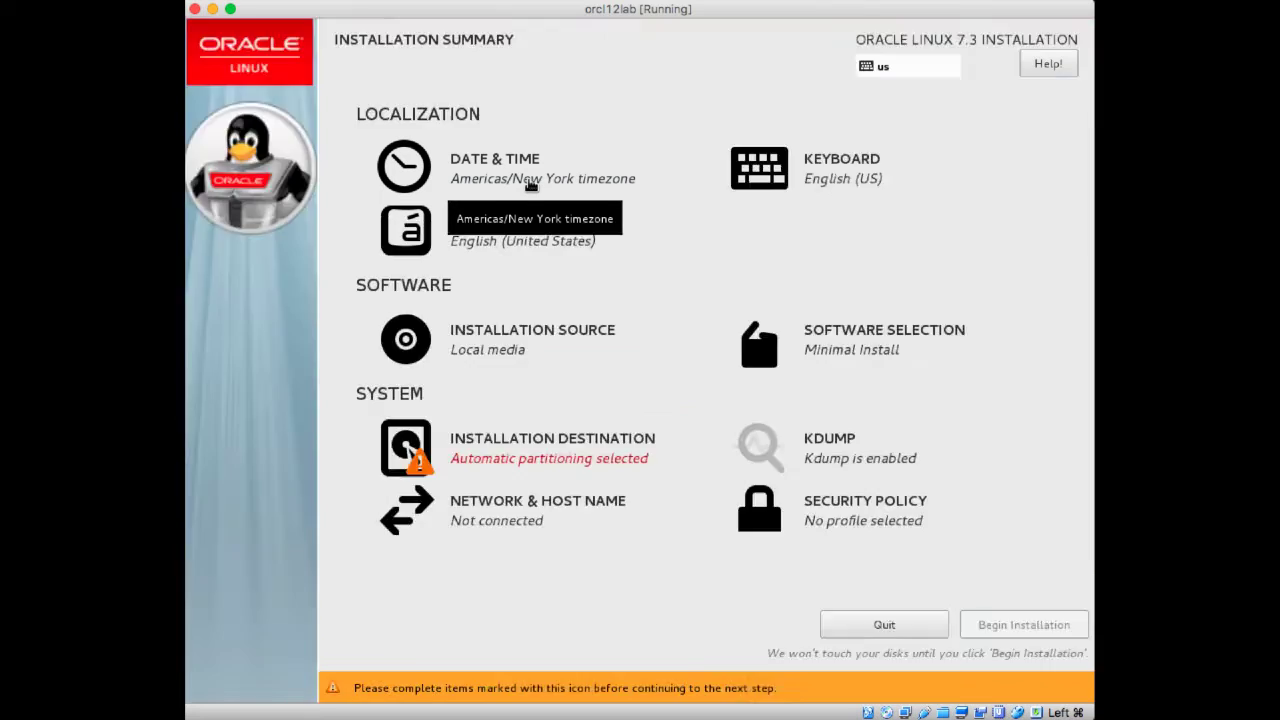
- Set the installer's time zone to Americas/Chicago in Date & Time and return to the summary
left_click(531, 185)
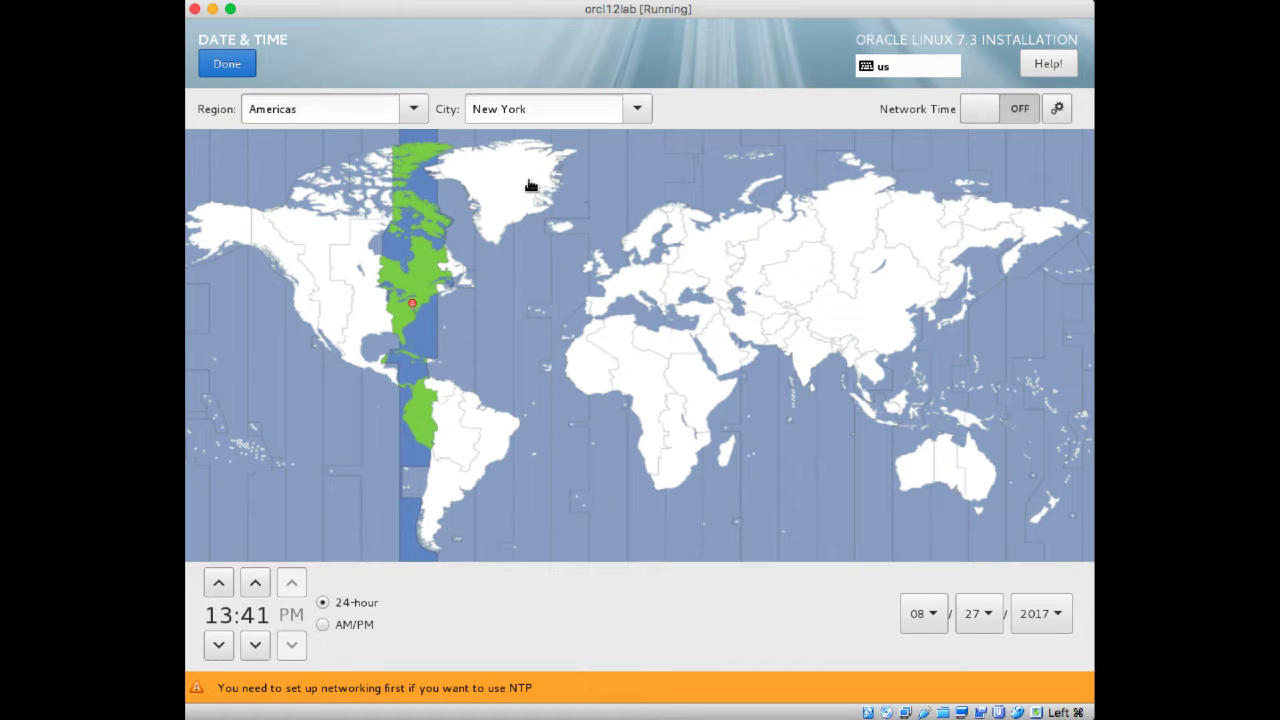
left_click(637, 112)
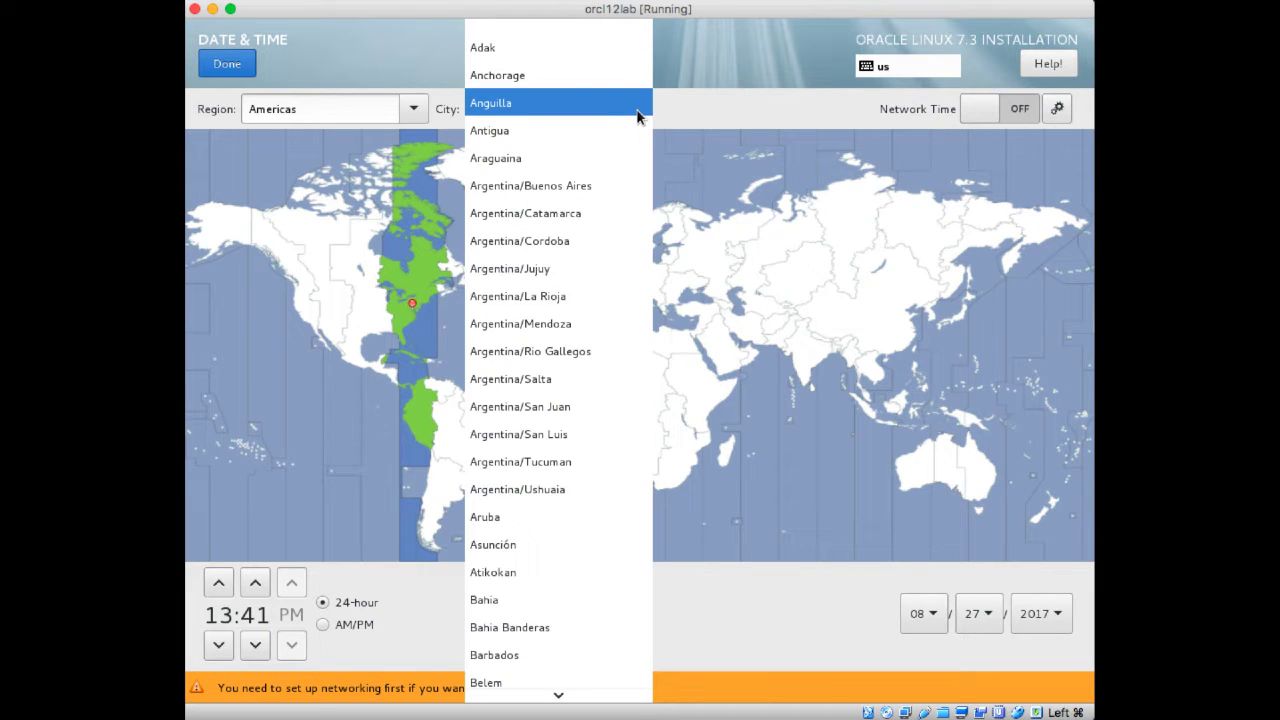
left_click(368, 313)
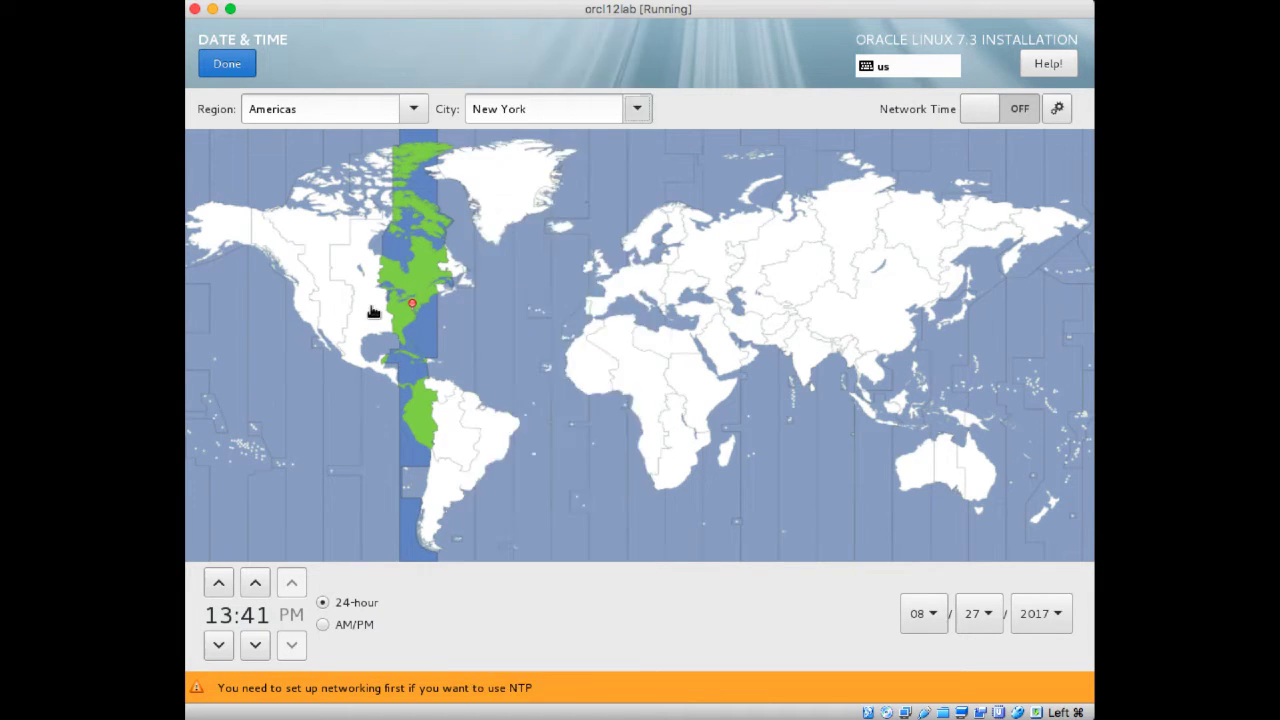
left_click(373, 310)
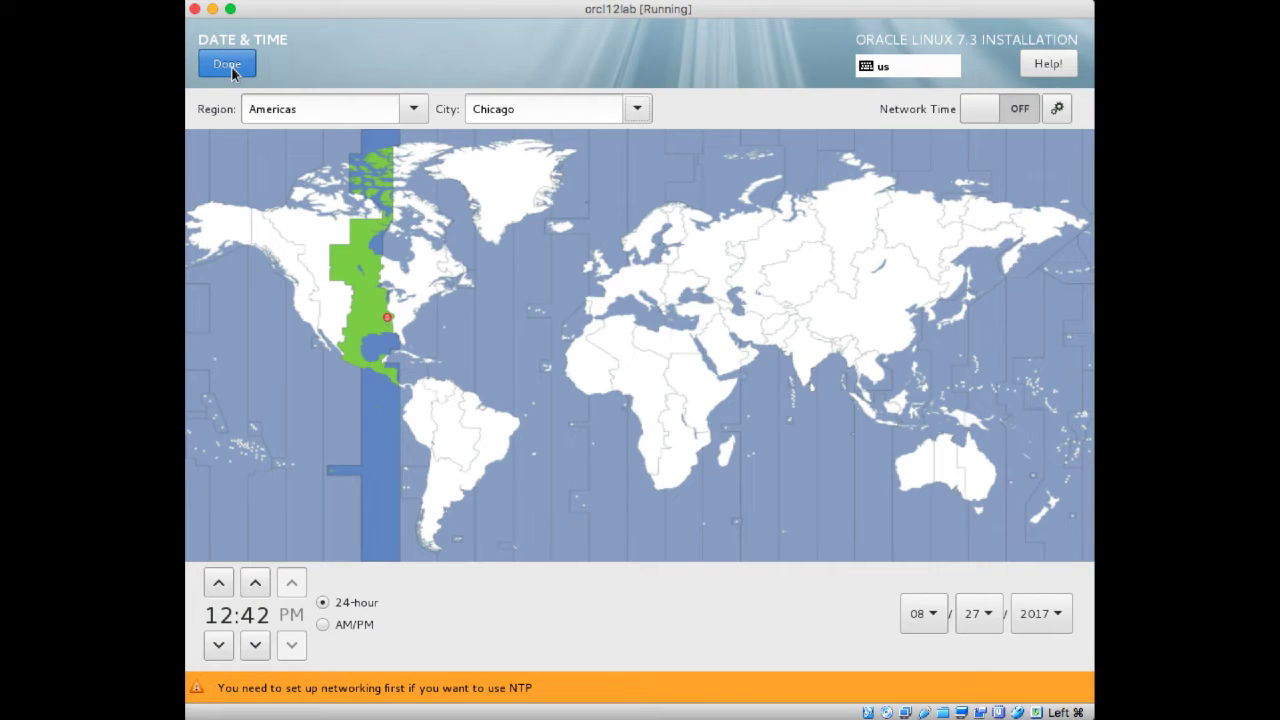
left_click(228, 65)
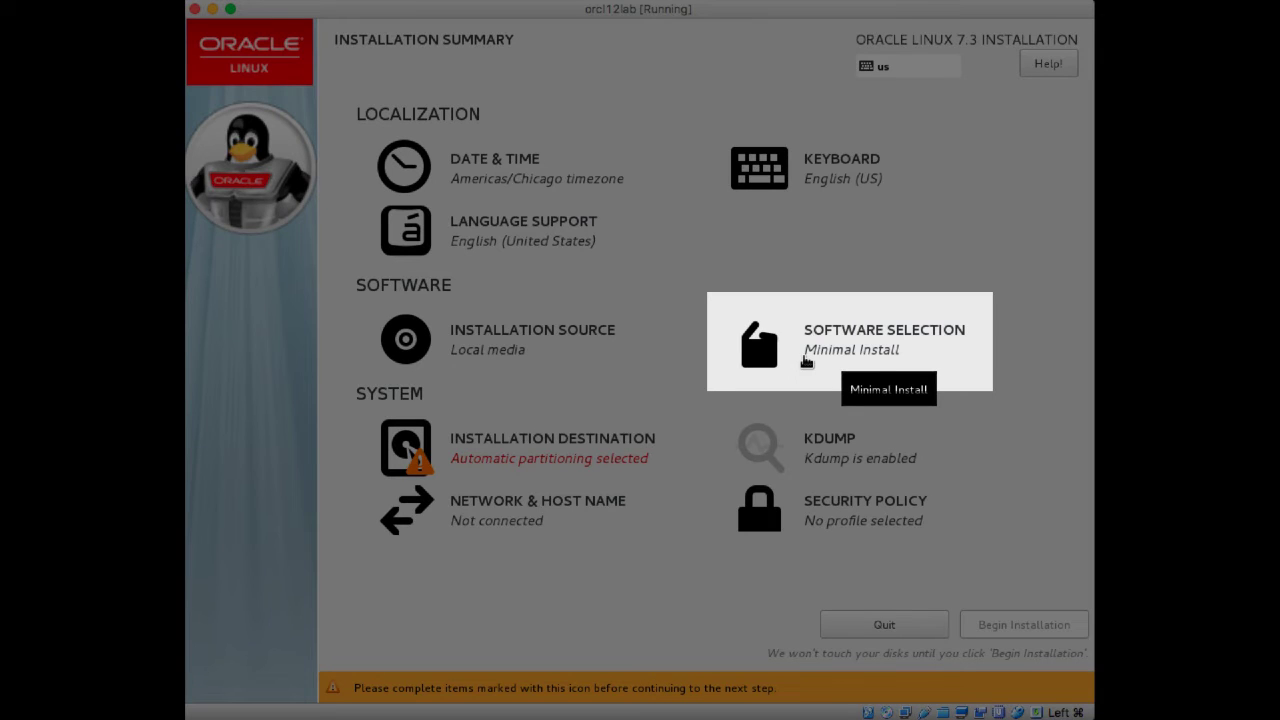
- Choose Server with GUI as the base environment in Software Selection
left_click(806, 361)
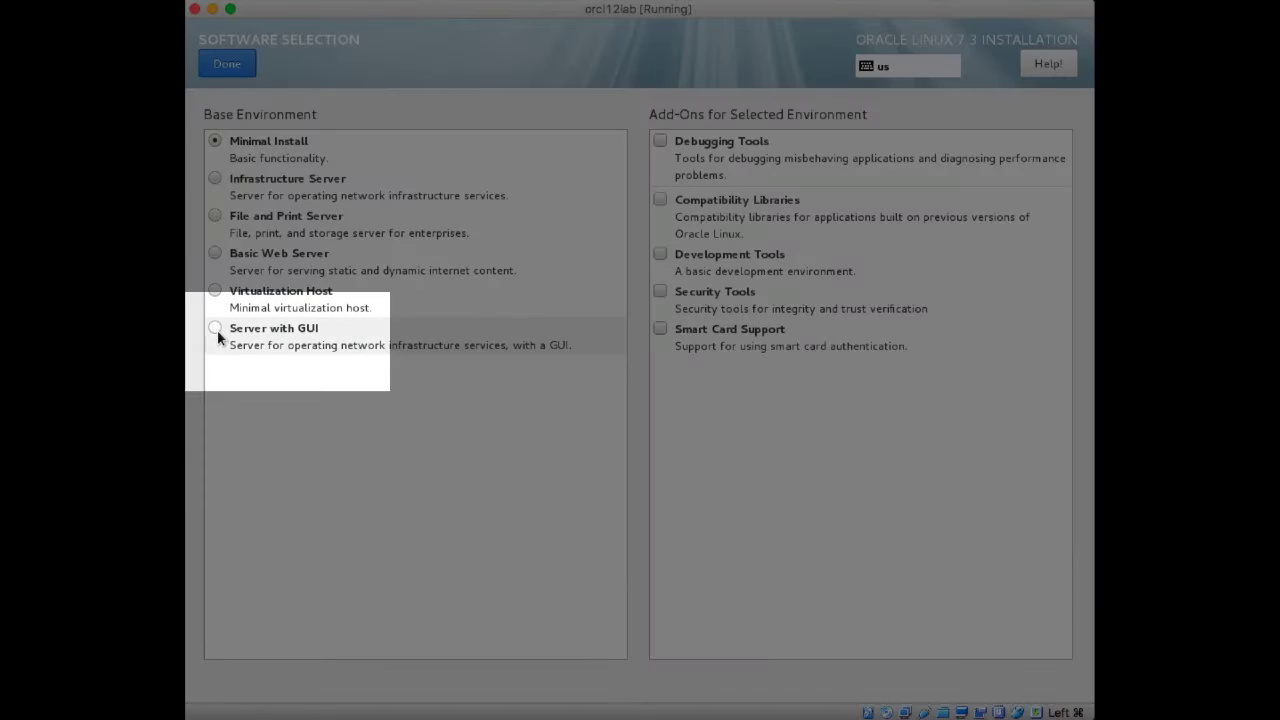
left_click(215, 329)
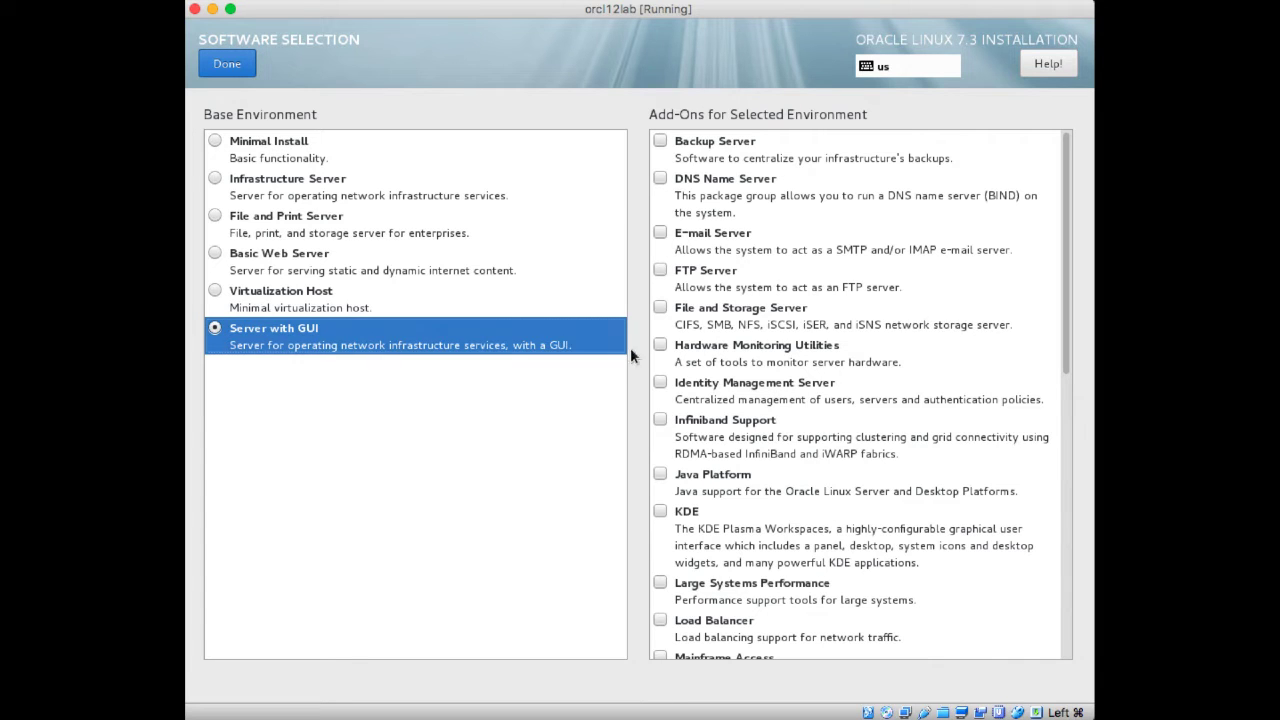
scroll(686, 361, "down", 10)
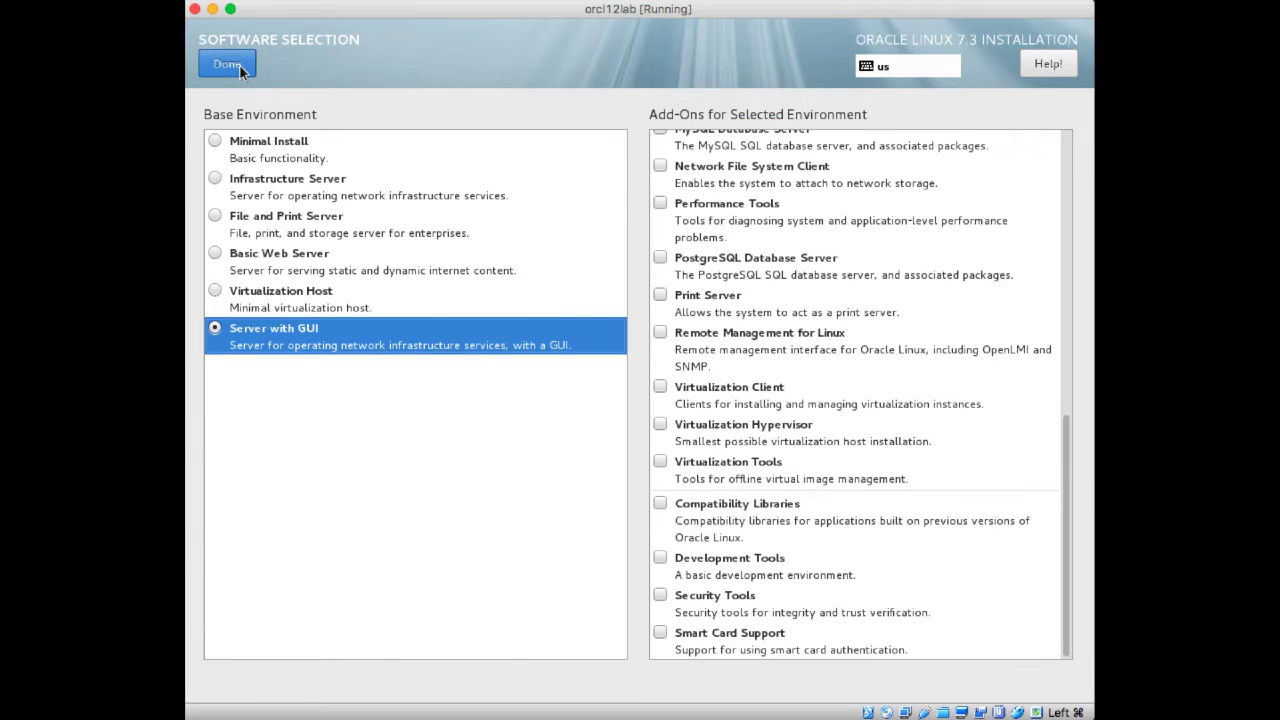
left_click(239, 64)
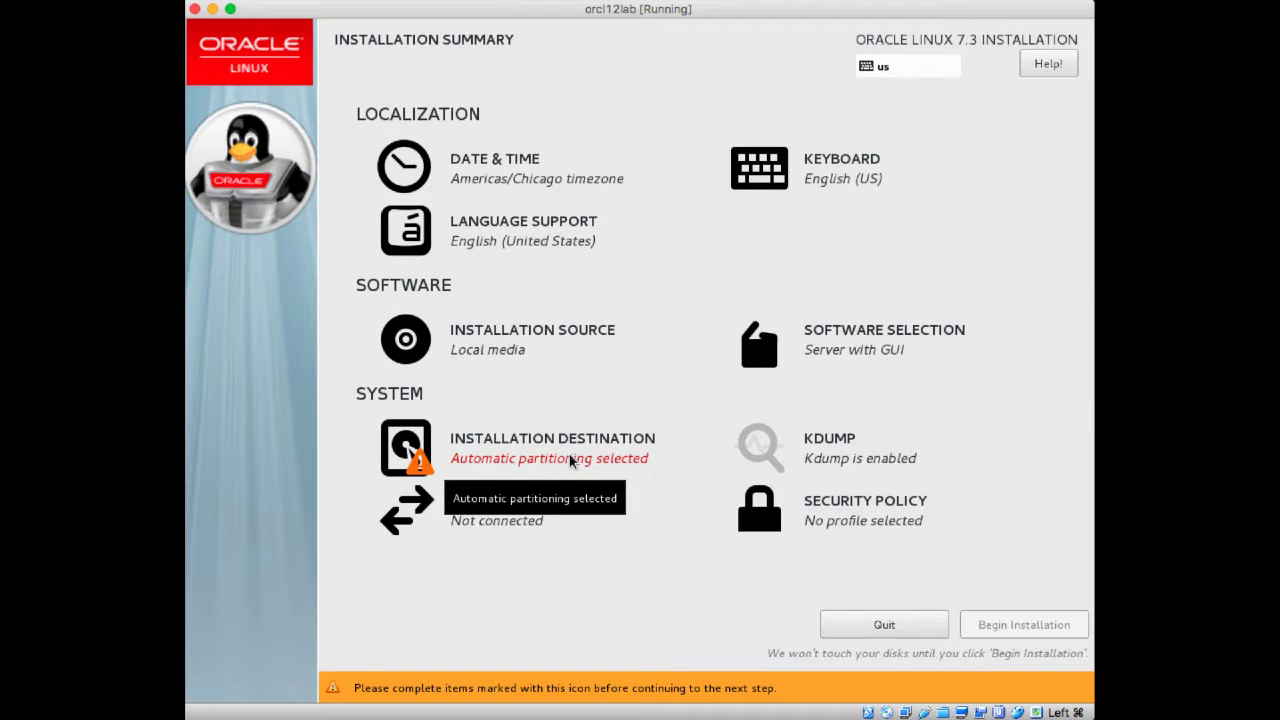
- Switch the installation destination disk to manual partitioning configuration
left_click(571, 458)
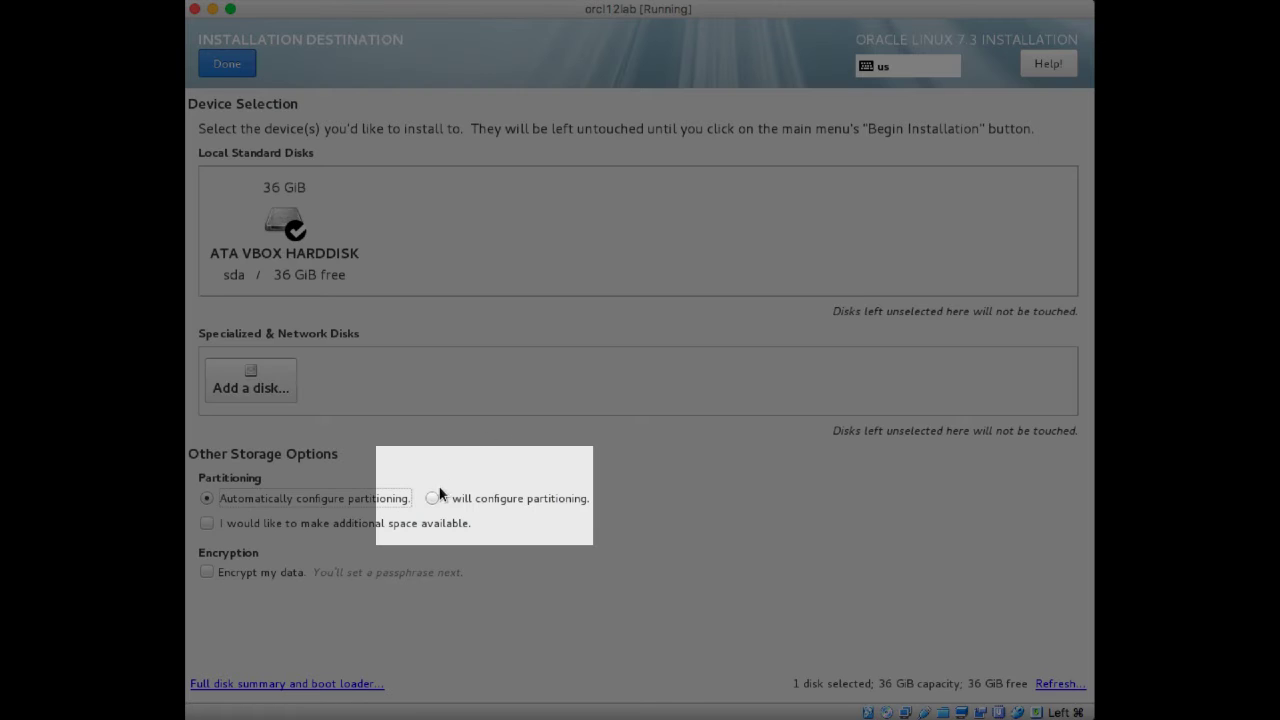
left_click(432, 498)
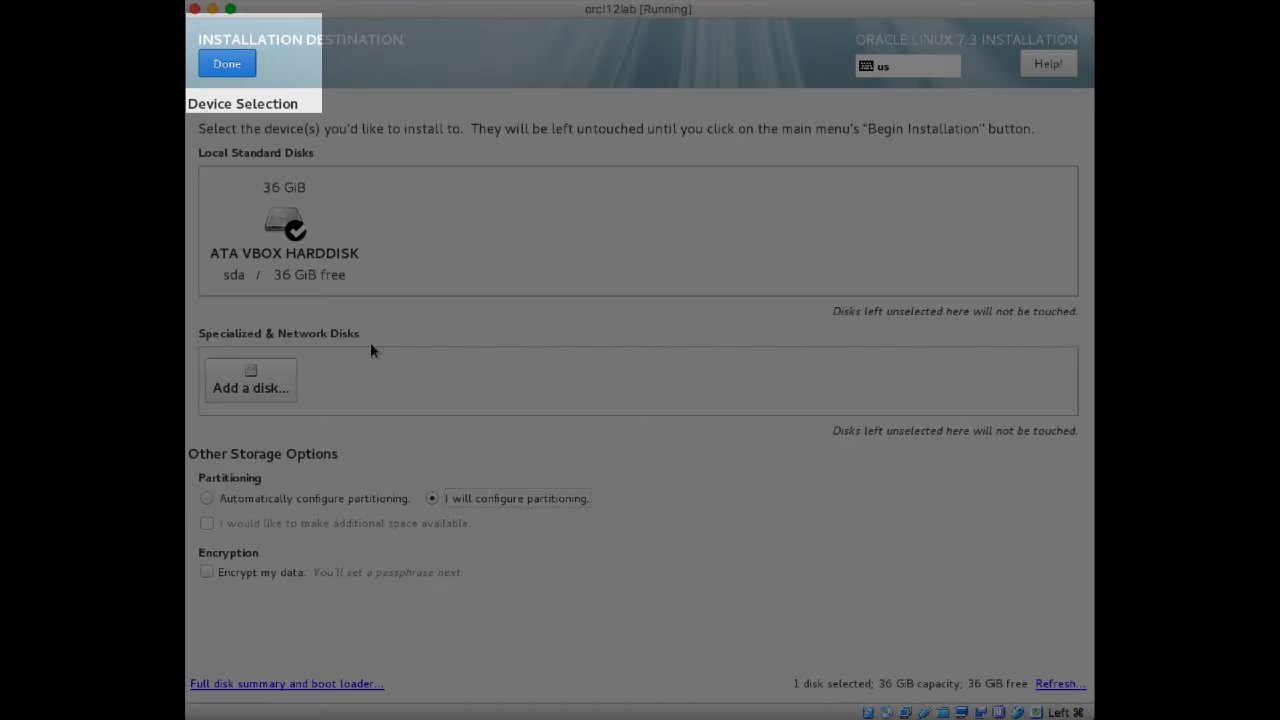
left_click(239, 70)
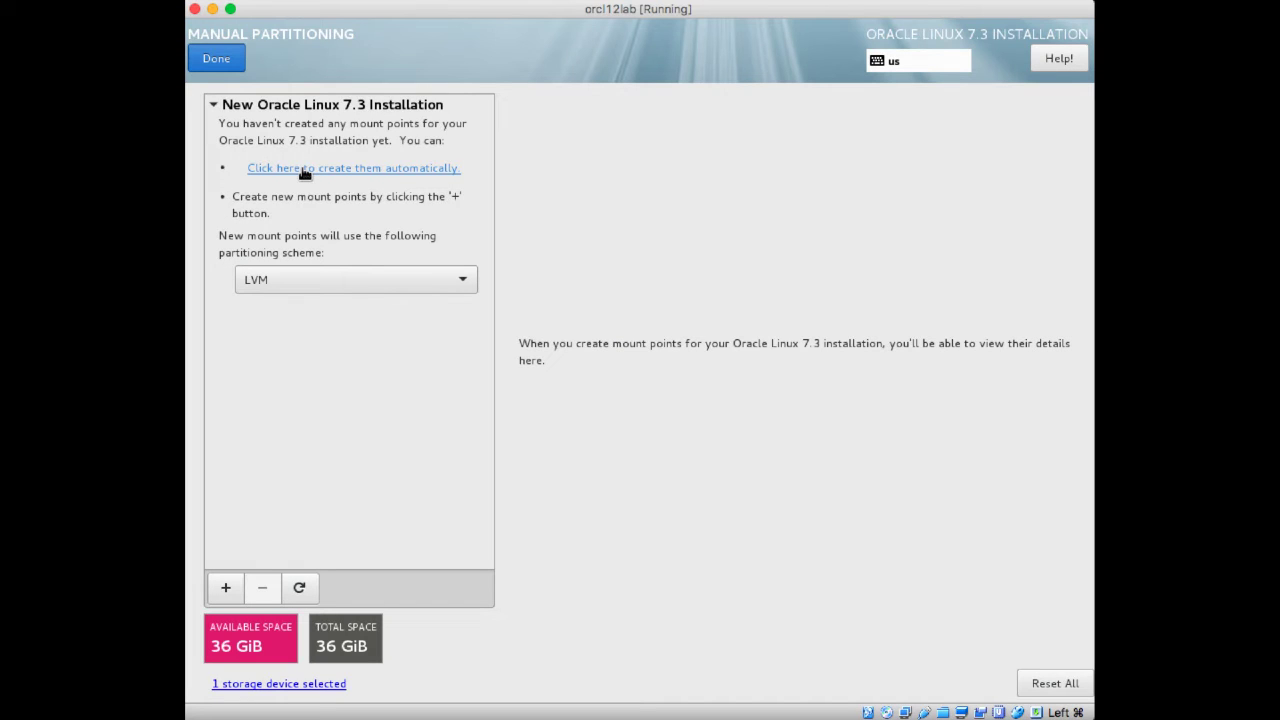
- Create the mount points automatically in Manual Partitioning
left_click(305, 169)
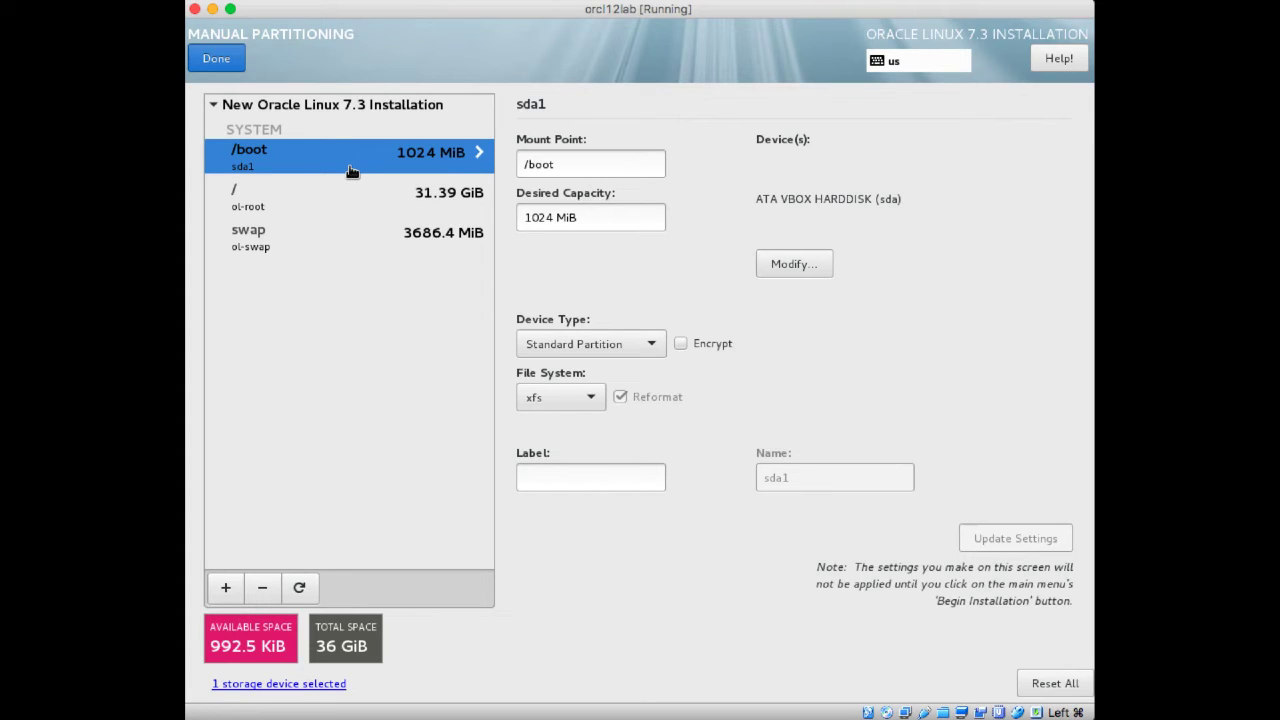
- Try setting the swap partition's desired capacity to 4096 MiB
left_click(340, 236)
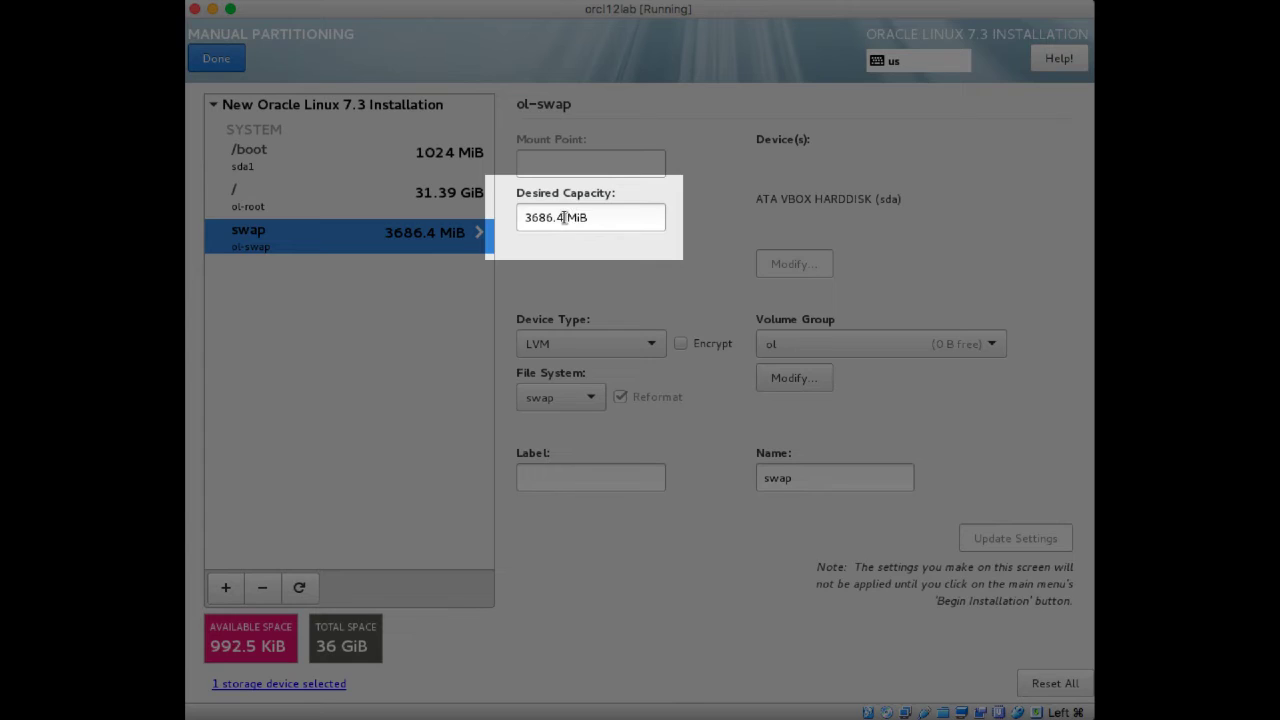
left_click_drag(564, 217, 520, 224)
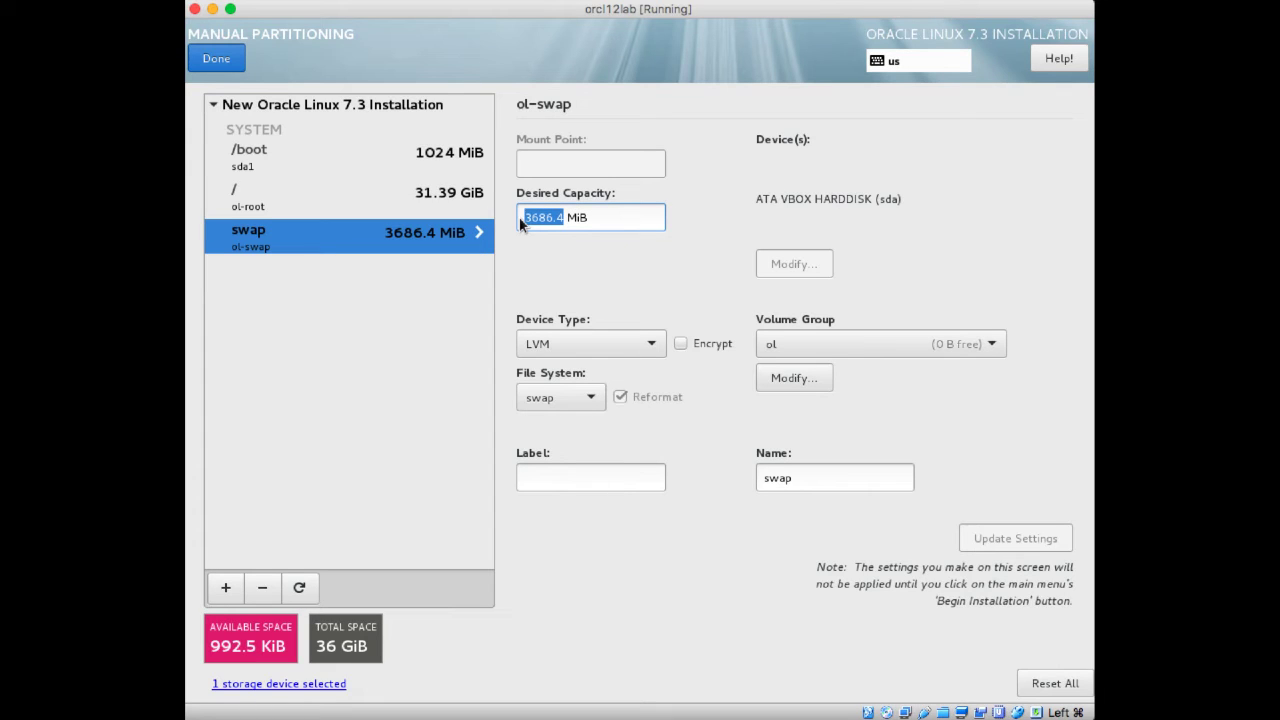
type("40")
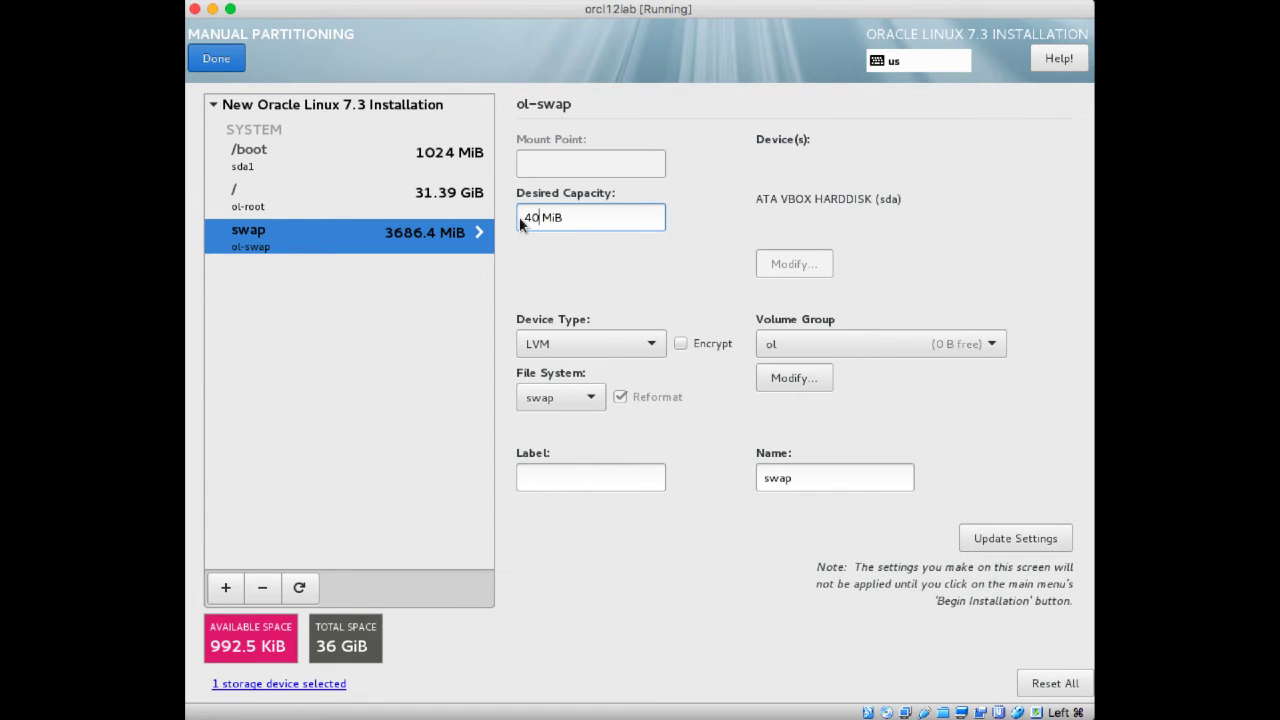
type("96")
- Set the root (/) partition's desired capacity to 30 GiB
left_click(465, 199)
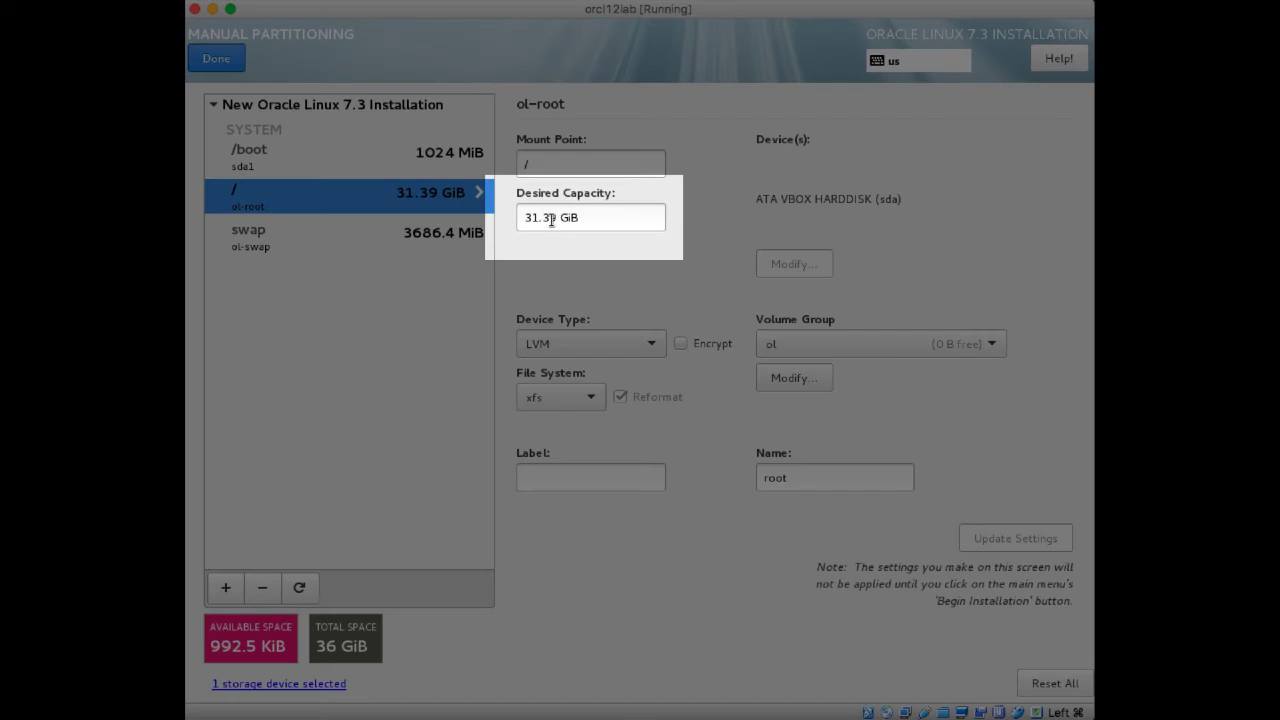
left_click_drag(551, 219, 531, 217)
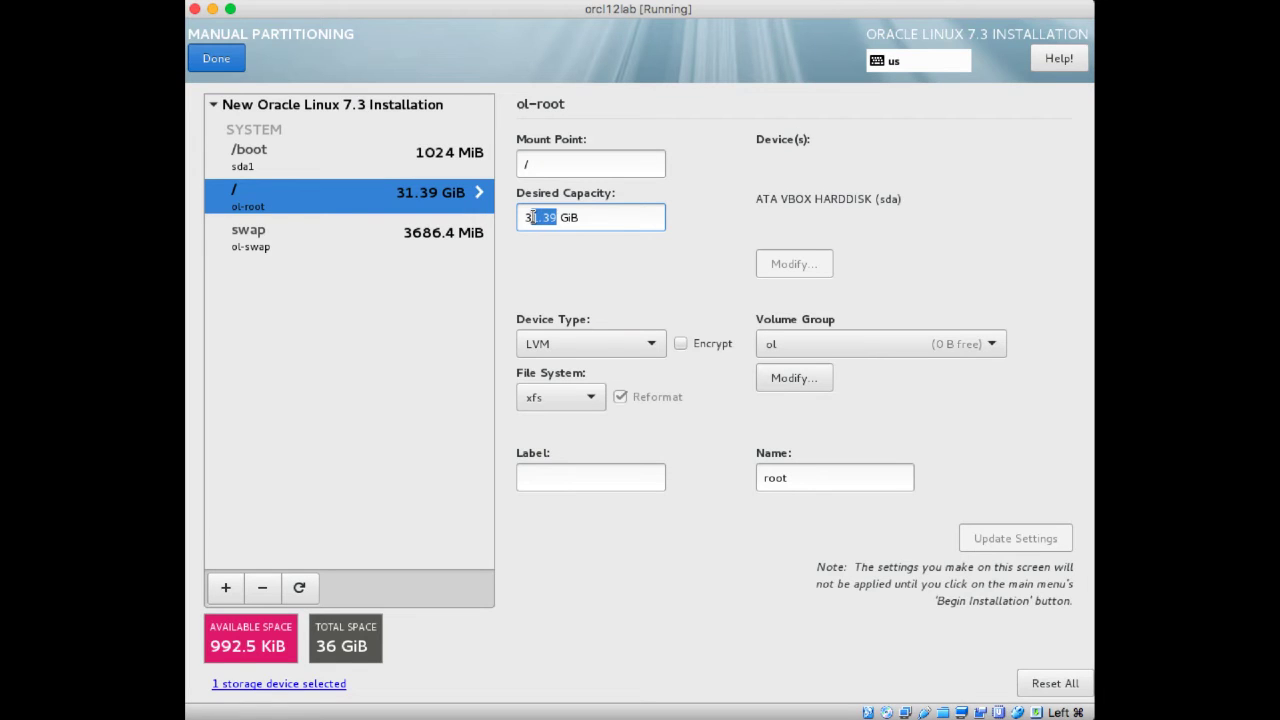
type("0")
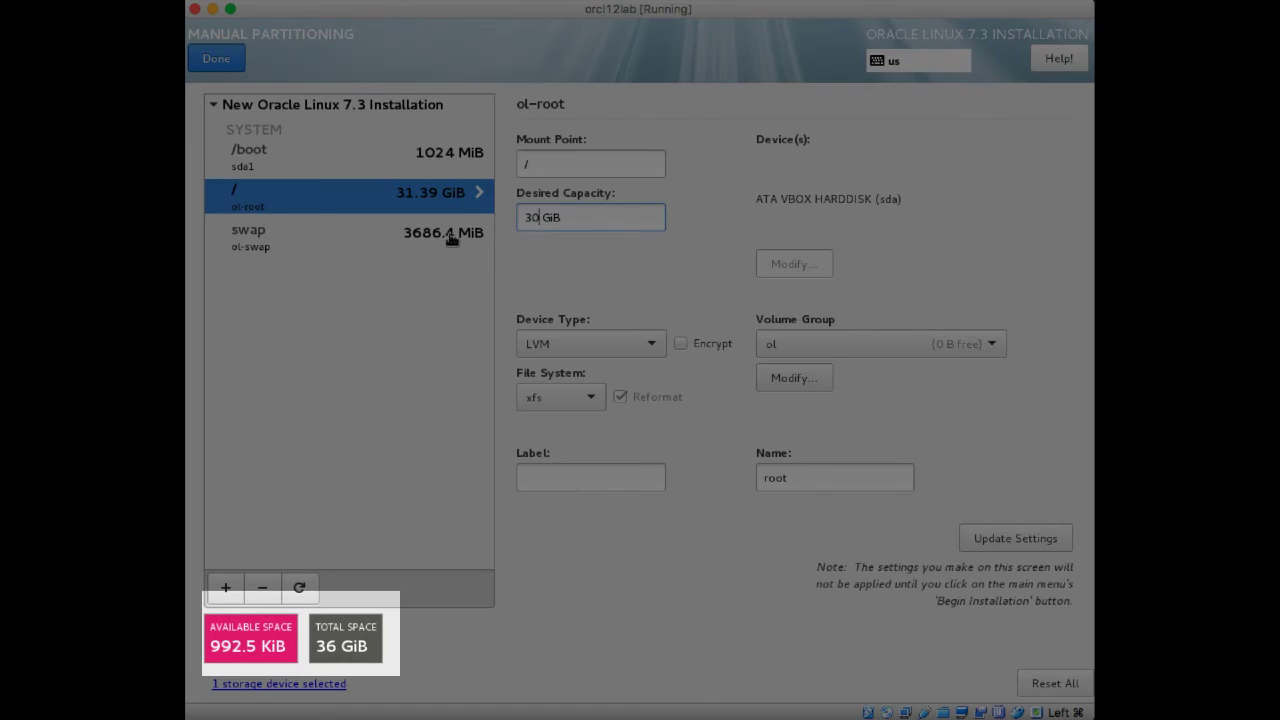
- Set the swap partition's desired capacity to 4096 MiB
left_click(449, 237)
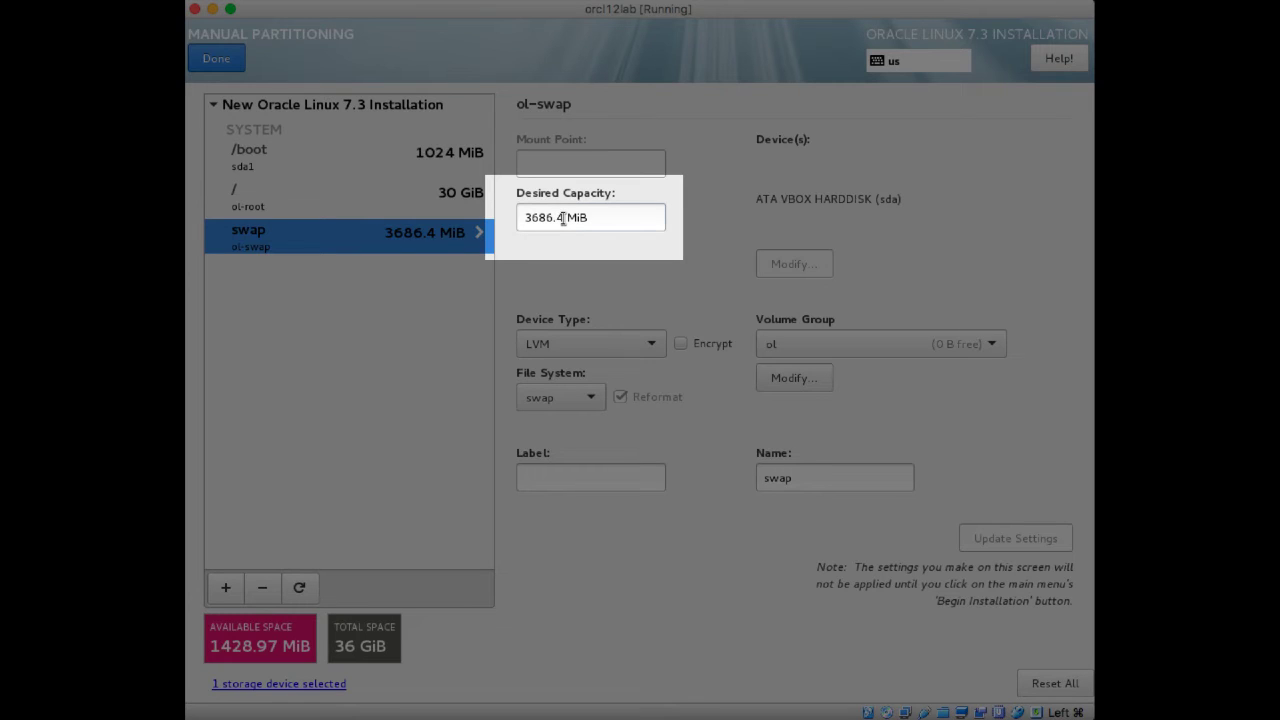
left_click_drag(563, 218, 521, 218)
key("BackSpace")
type("4")
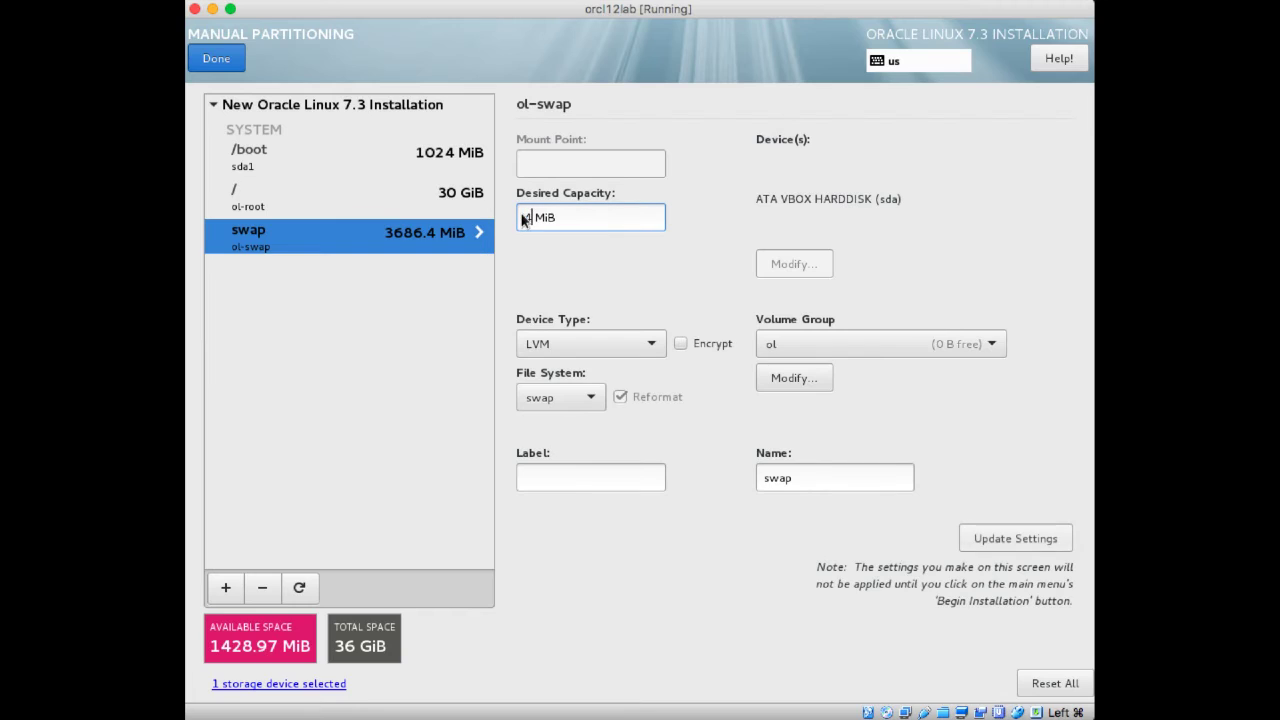
type("096")
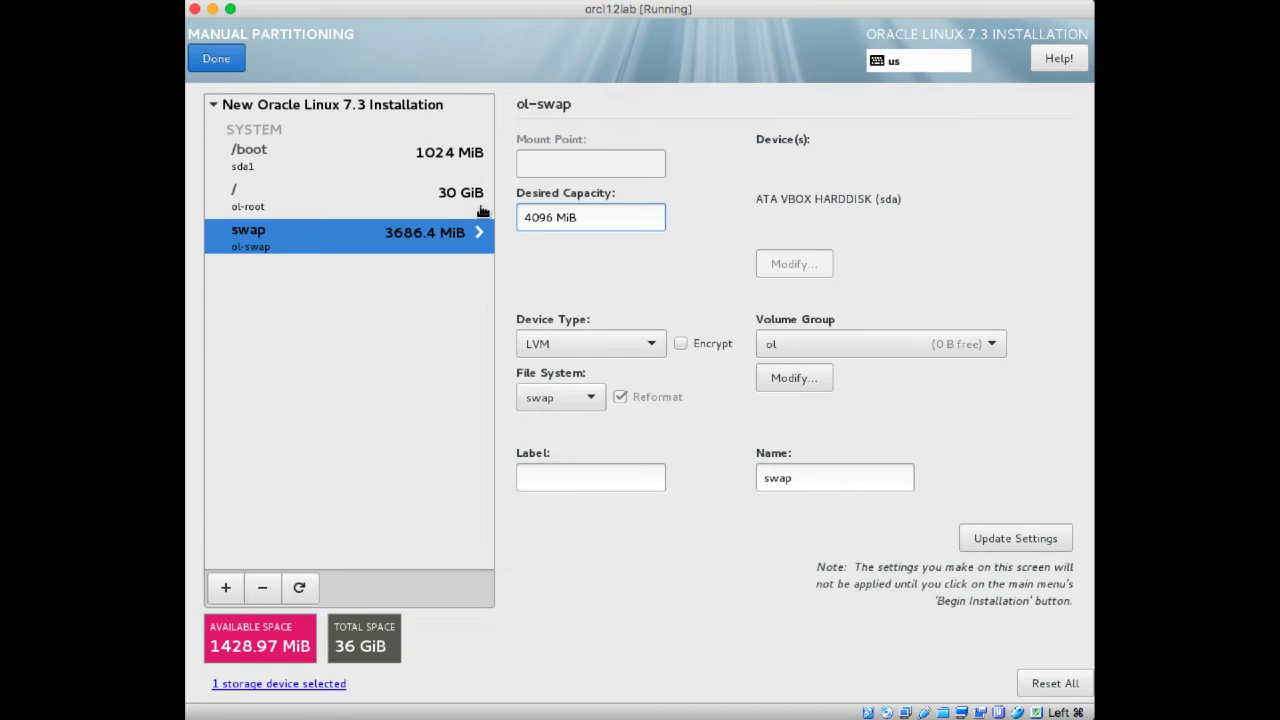
left_click(419, 200)
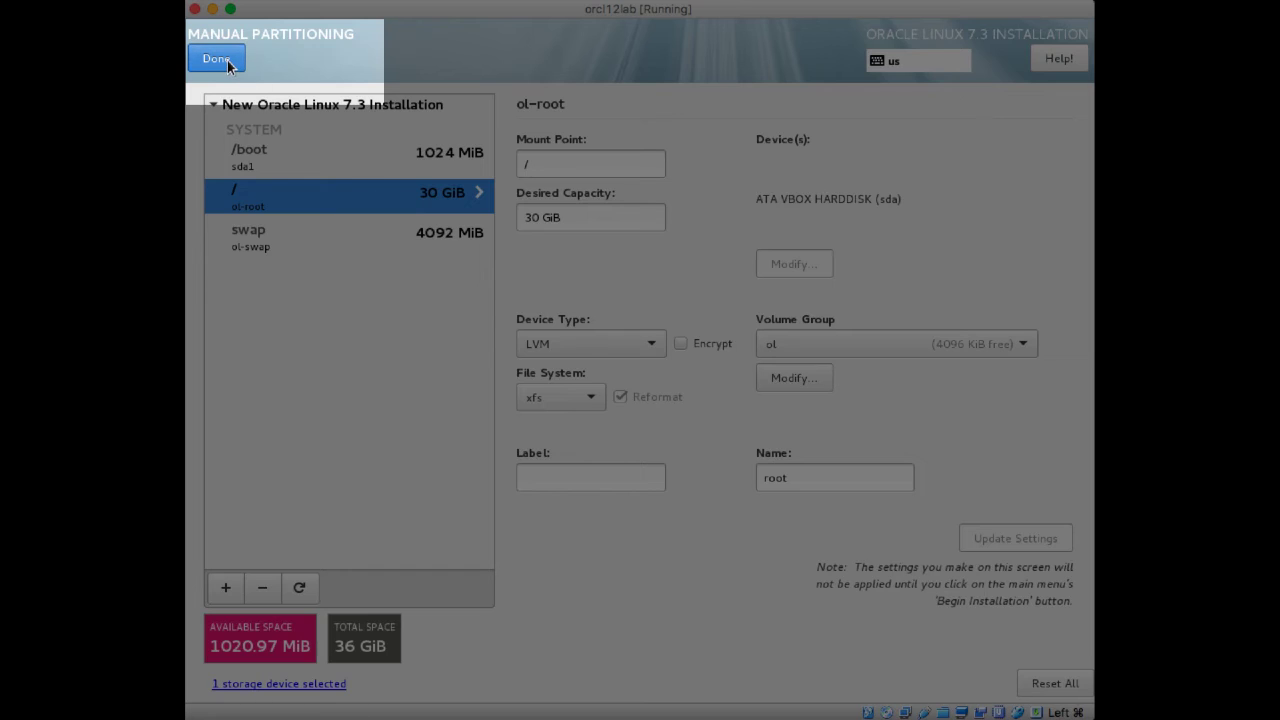
- Finish manual partitioning and accept the summary of changes
left_click(227, 60)
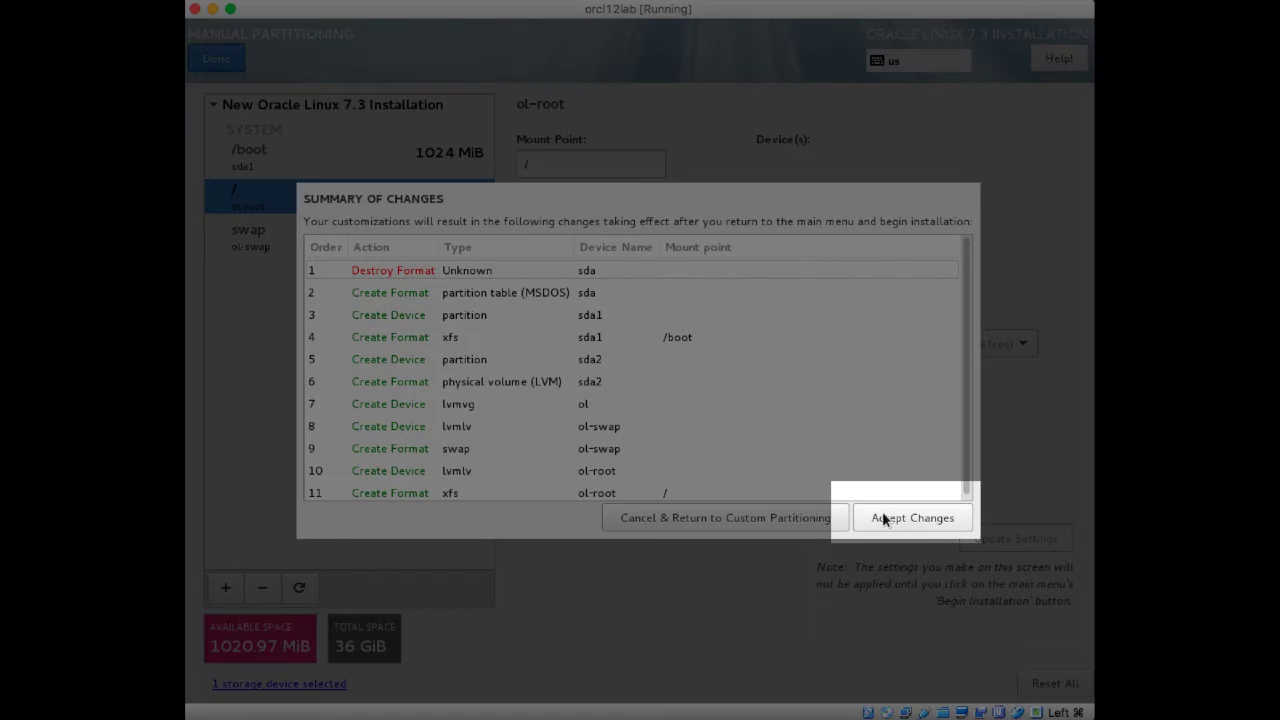
left_click(896, 516)
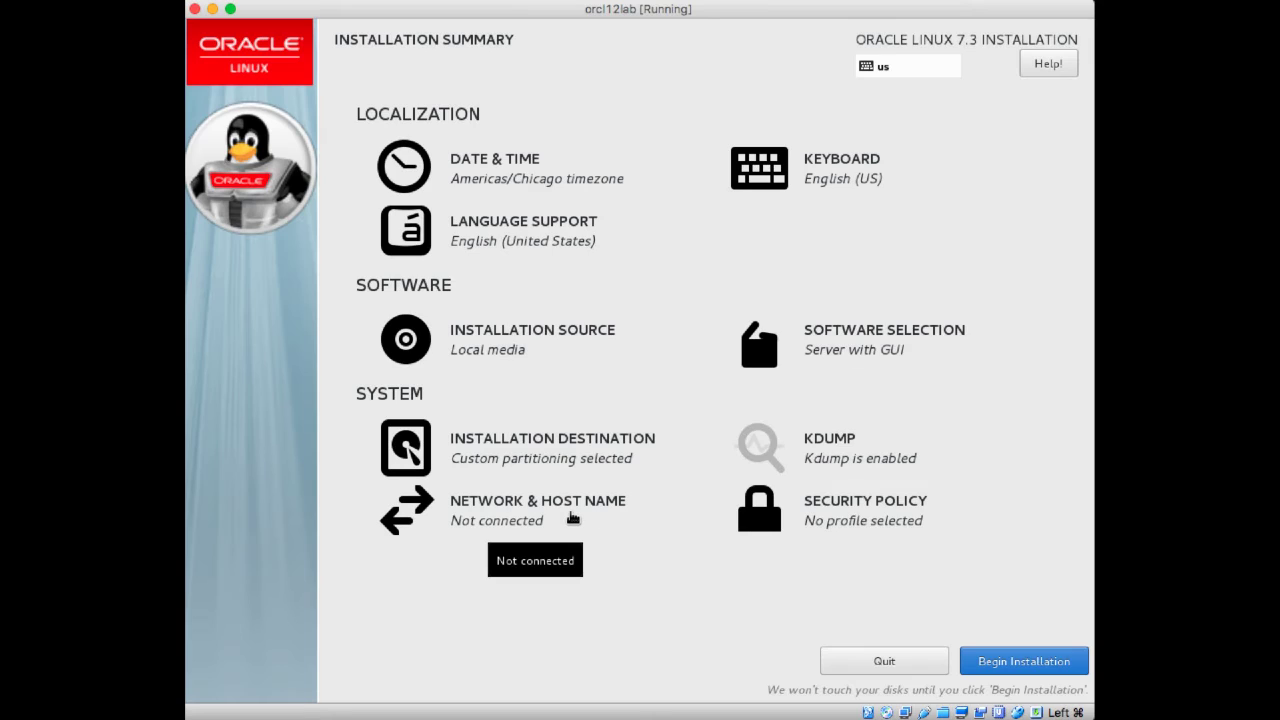
- Set the host name to orcl12lab.how-to.zone, apply it, and switch the enp0s3 Ethernet connection on
left_click(573, 517)
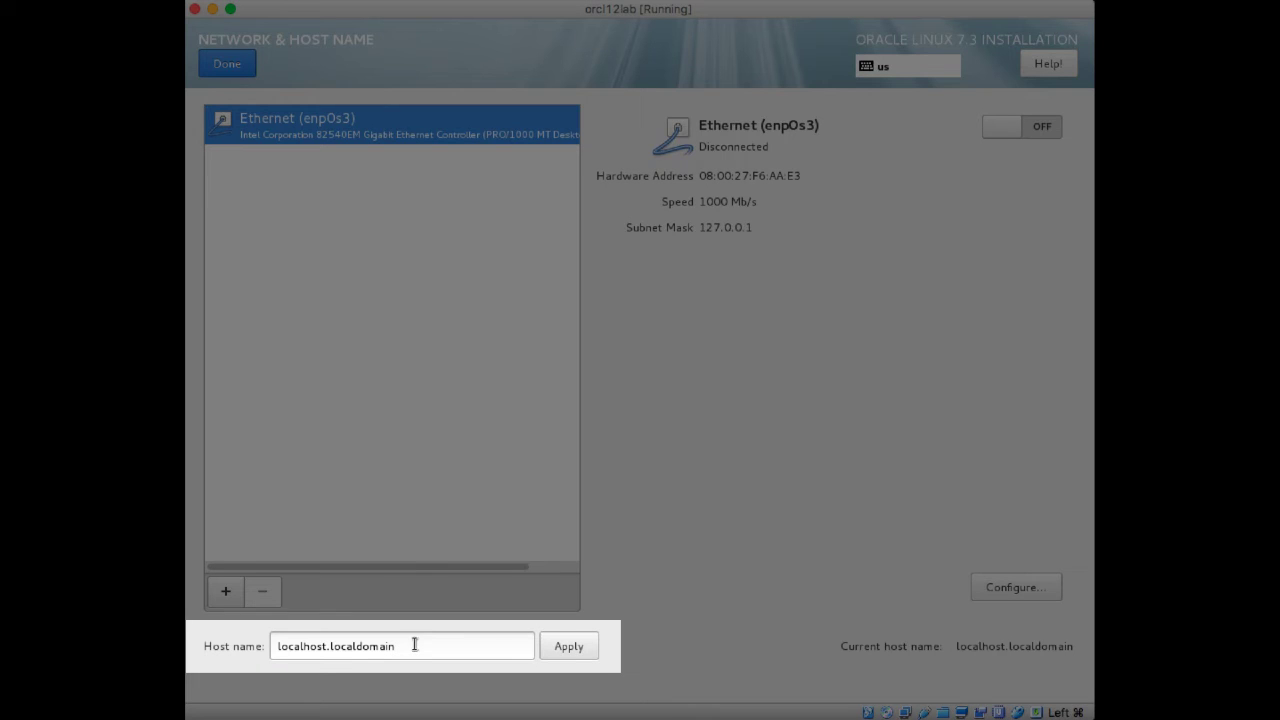
left_click(411, 645)
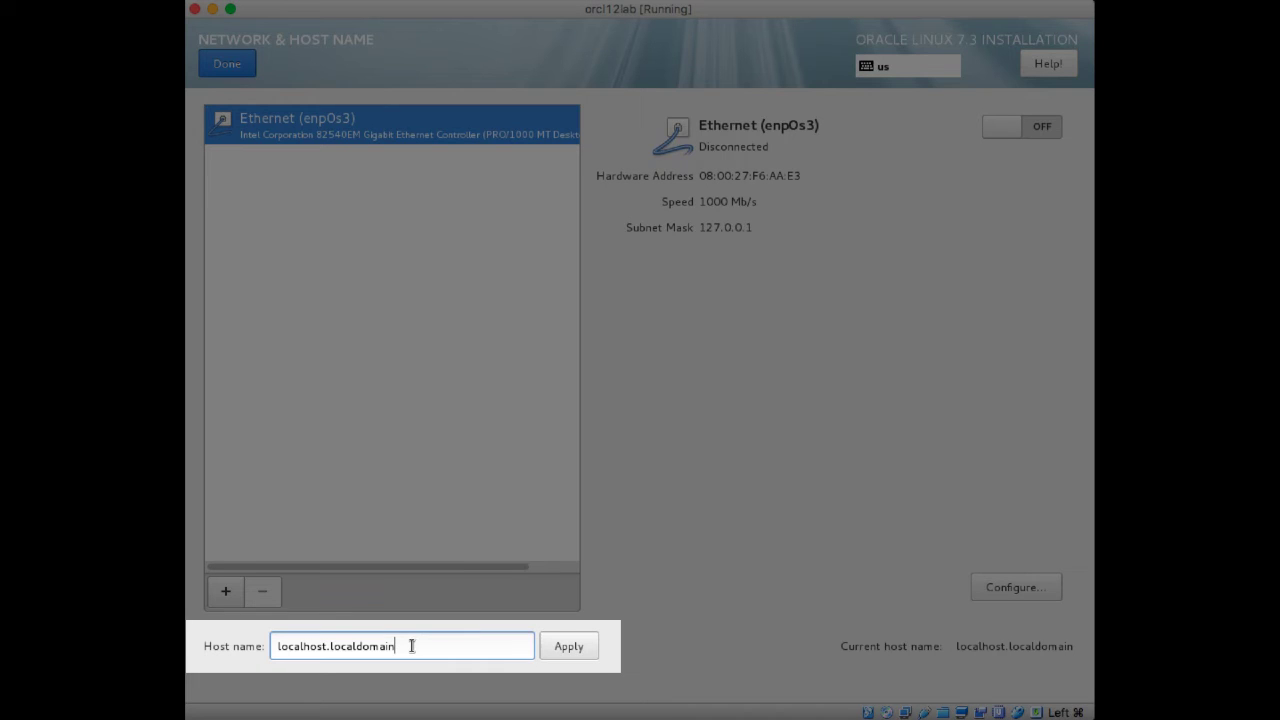
left_click_drag(412, 646, 281, 632)
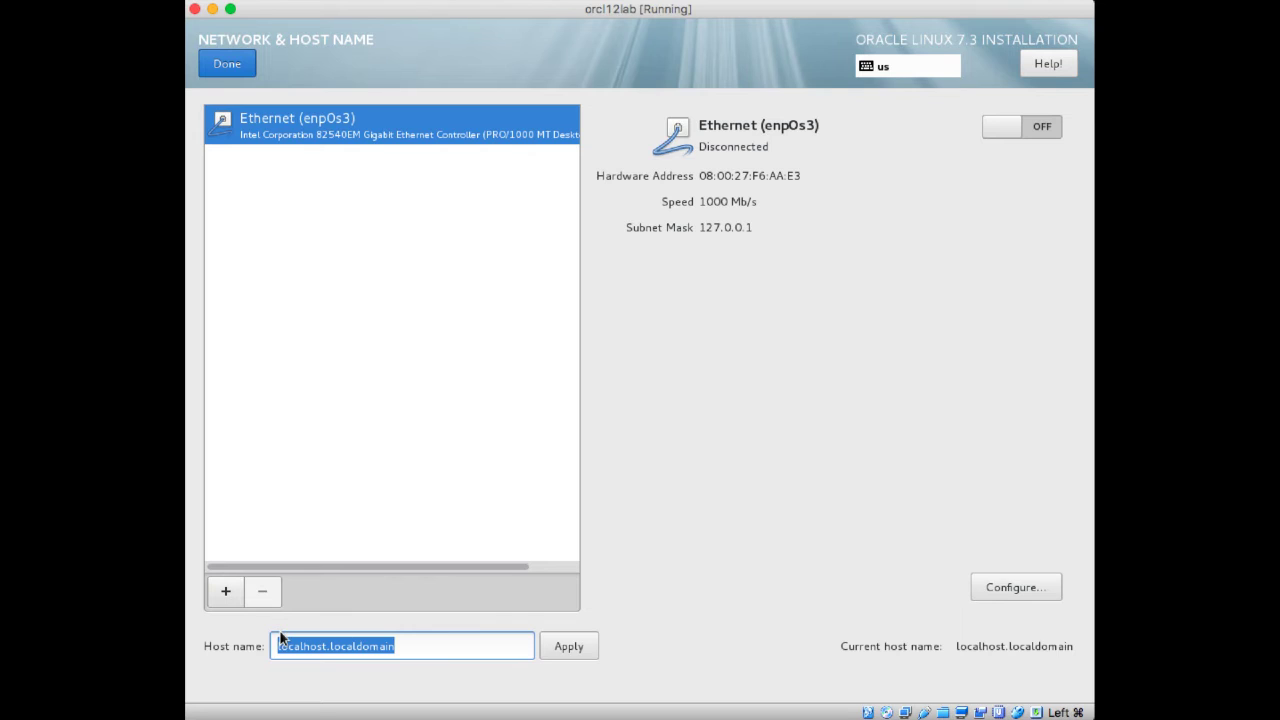
type("orcl12")
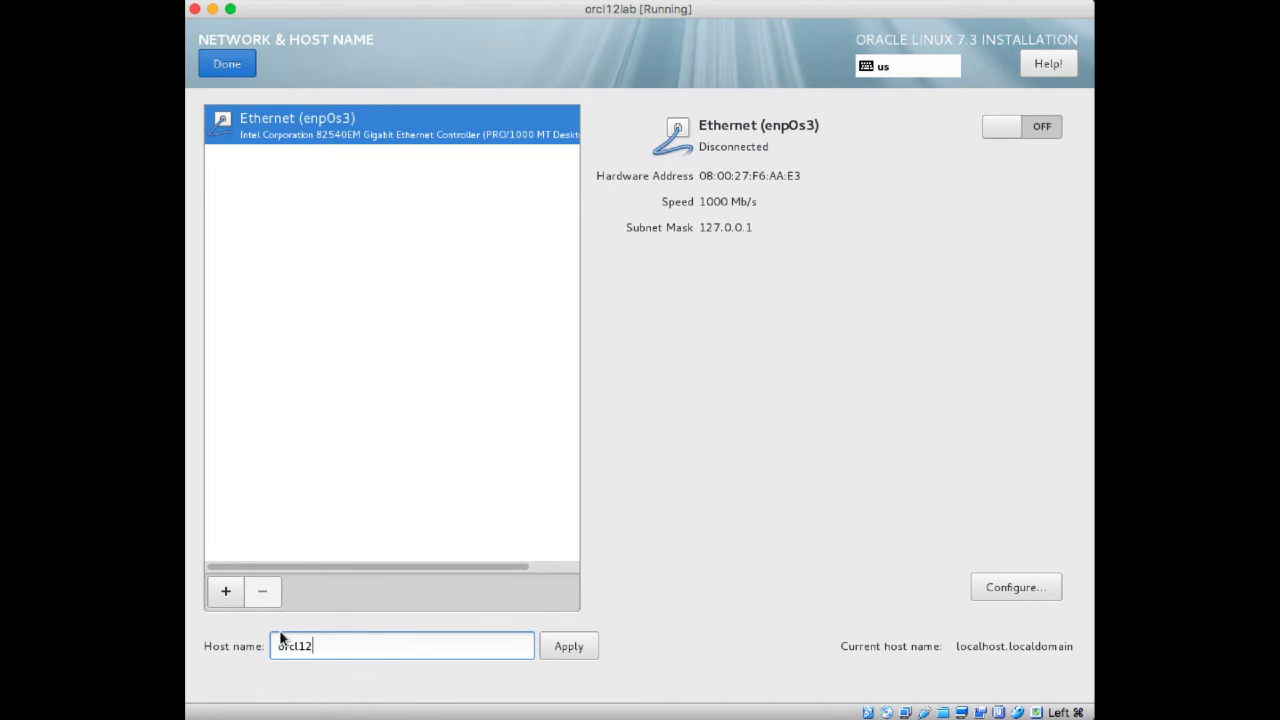
type("lab.how-to.zone")
left_click(553, 646)
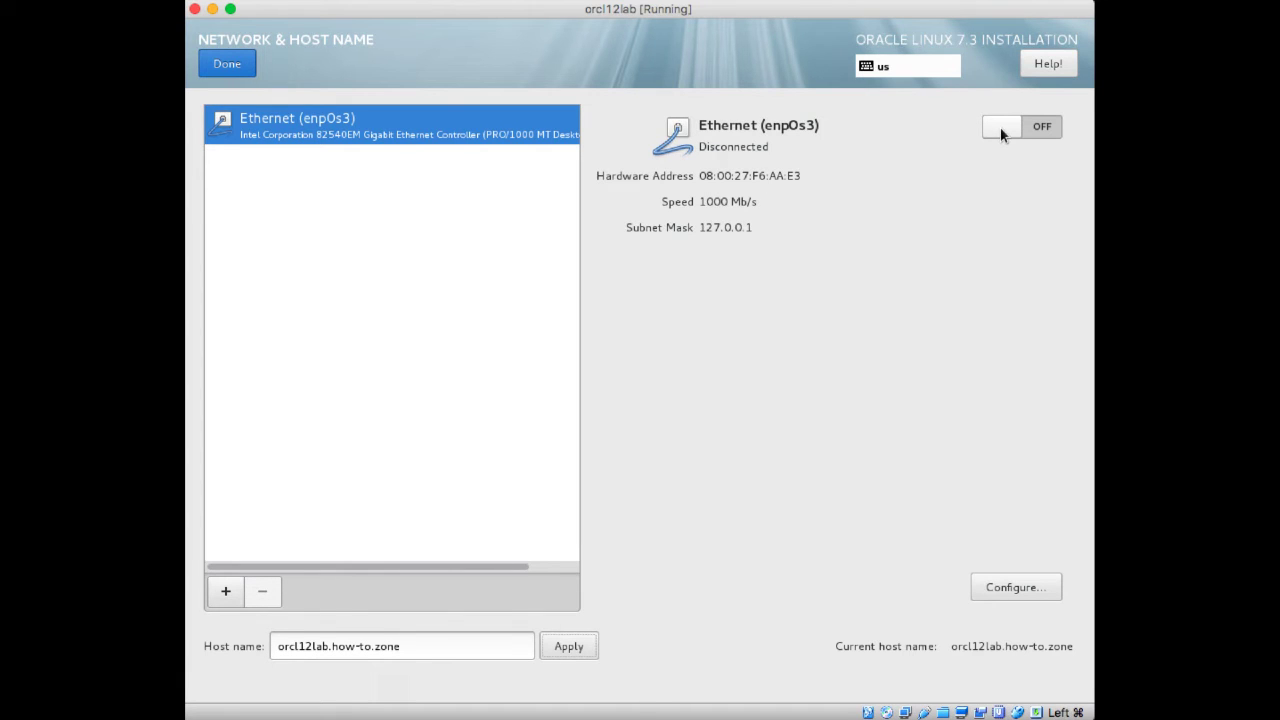
left_click(1001, 135)
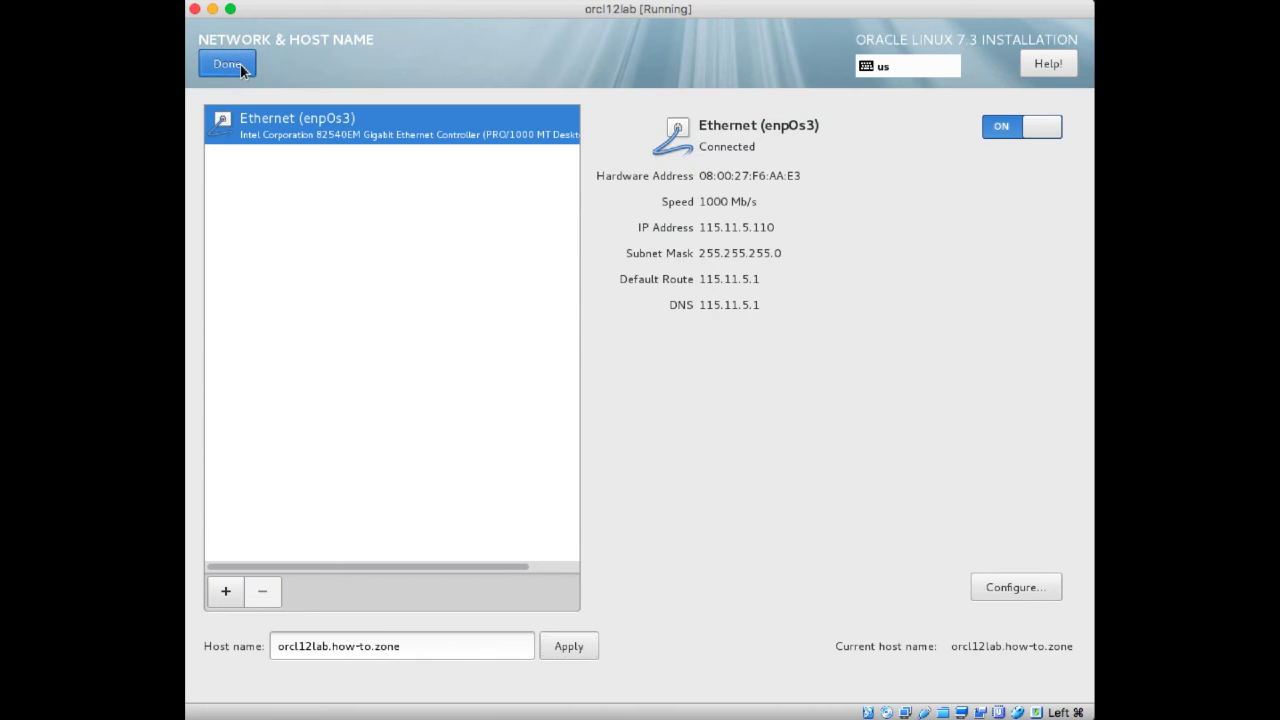
left_click(240, 63)
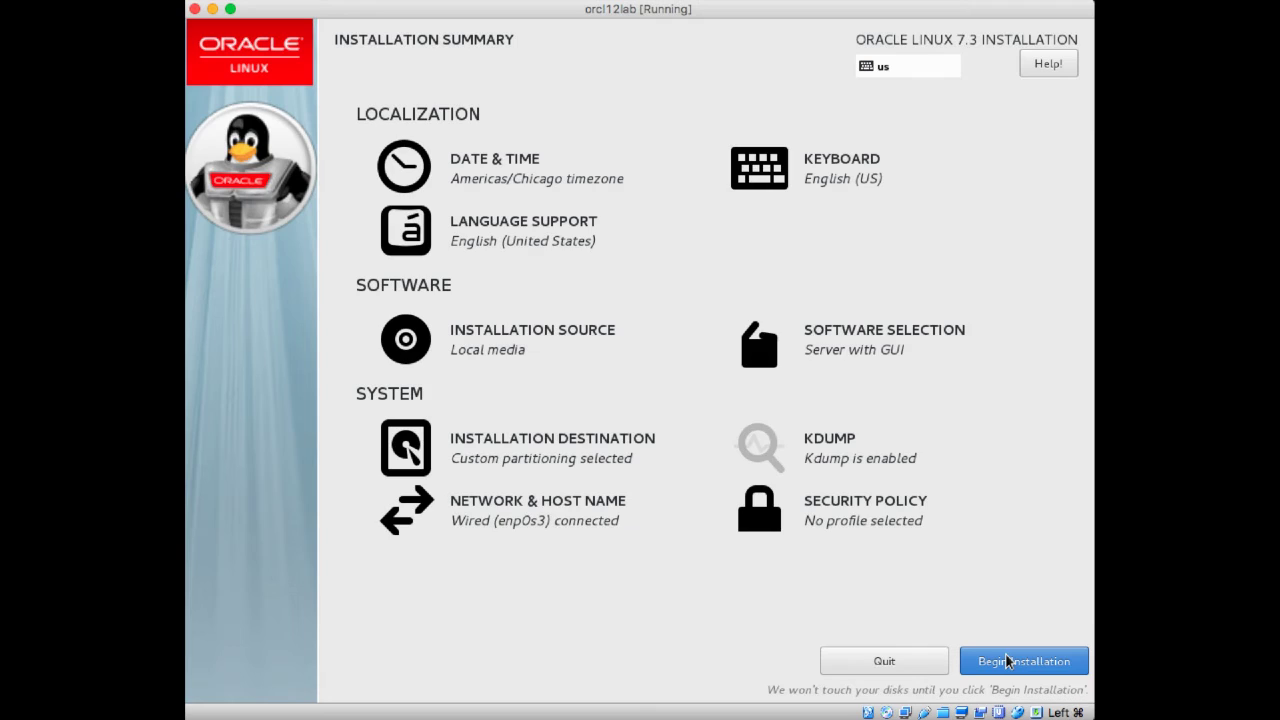
- Begin the installation, then enter and confirm the root account password
left_click(1007, 661)
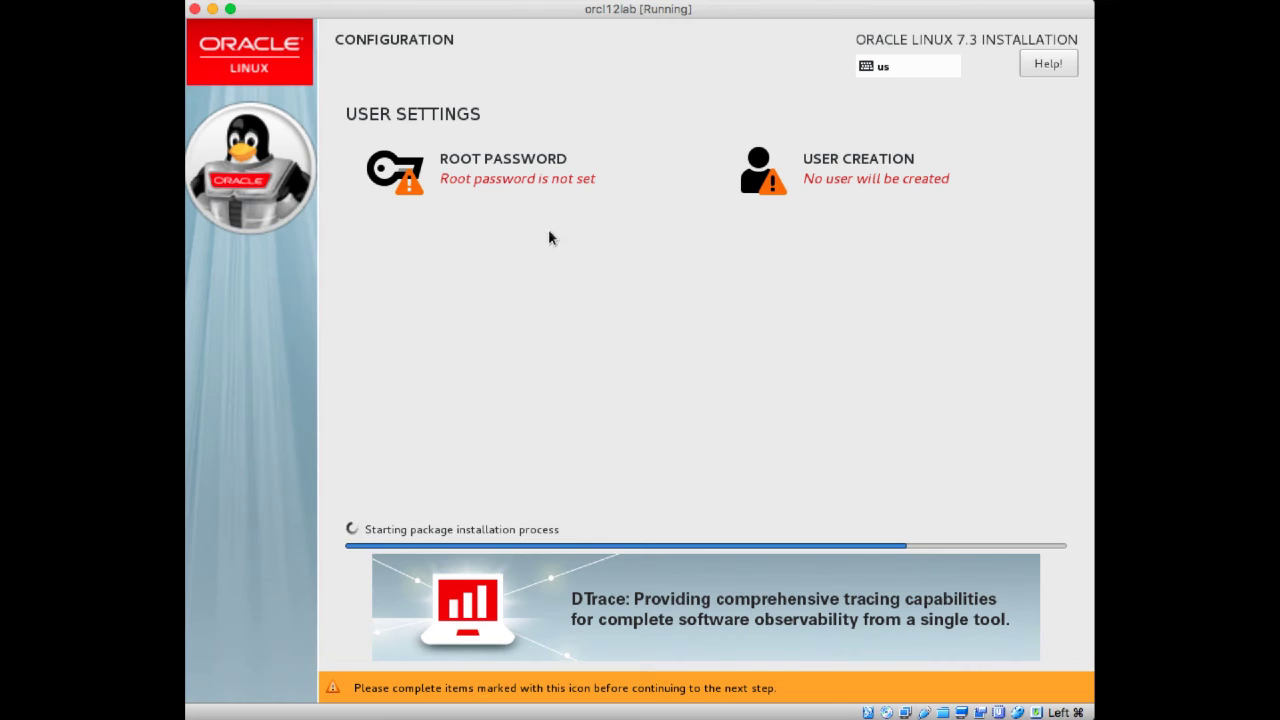
left_click(516, 184)
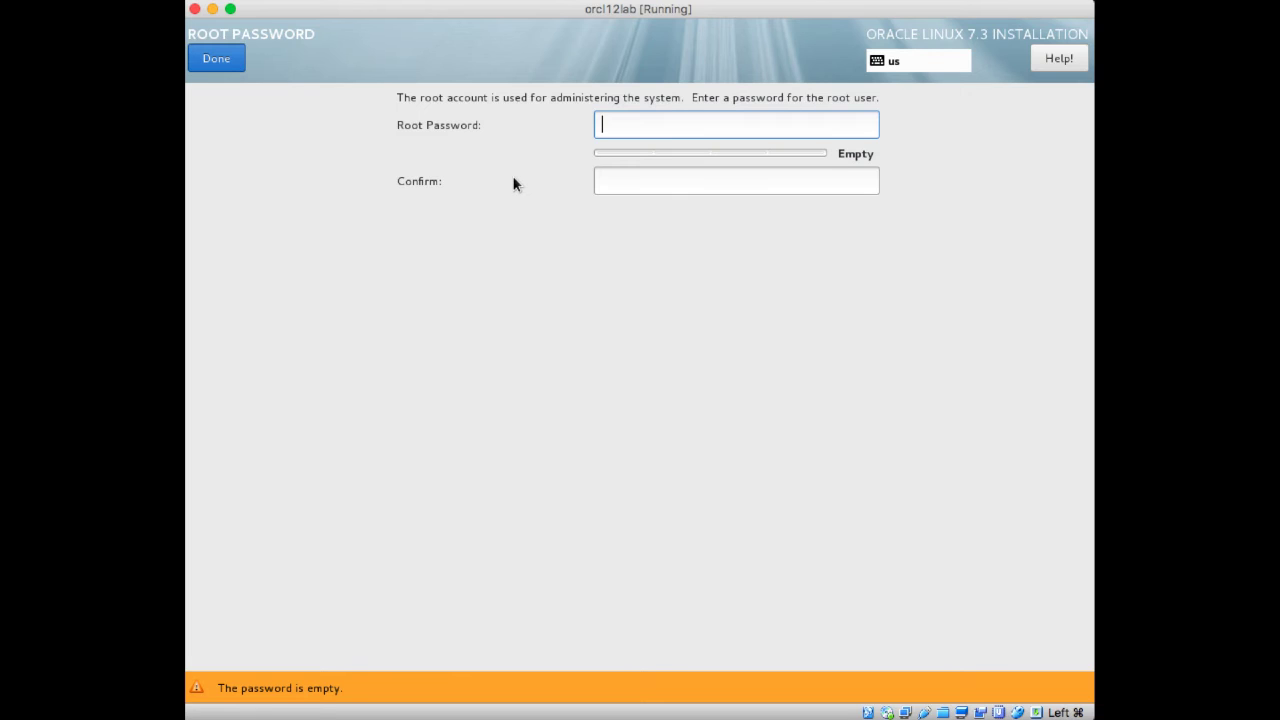
type("oracle1")
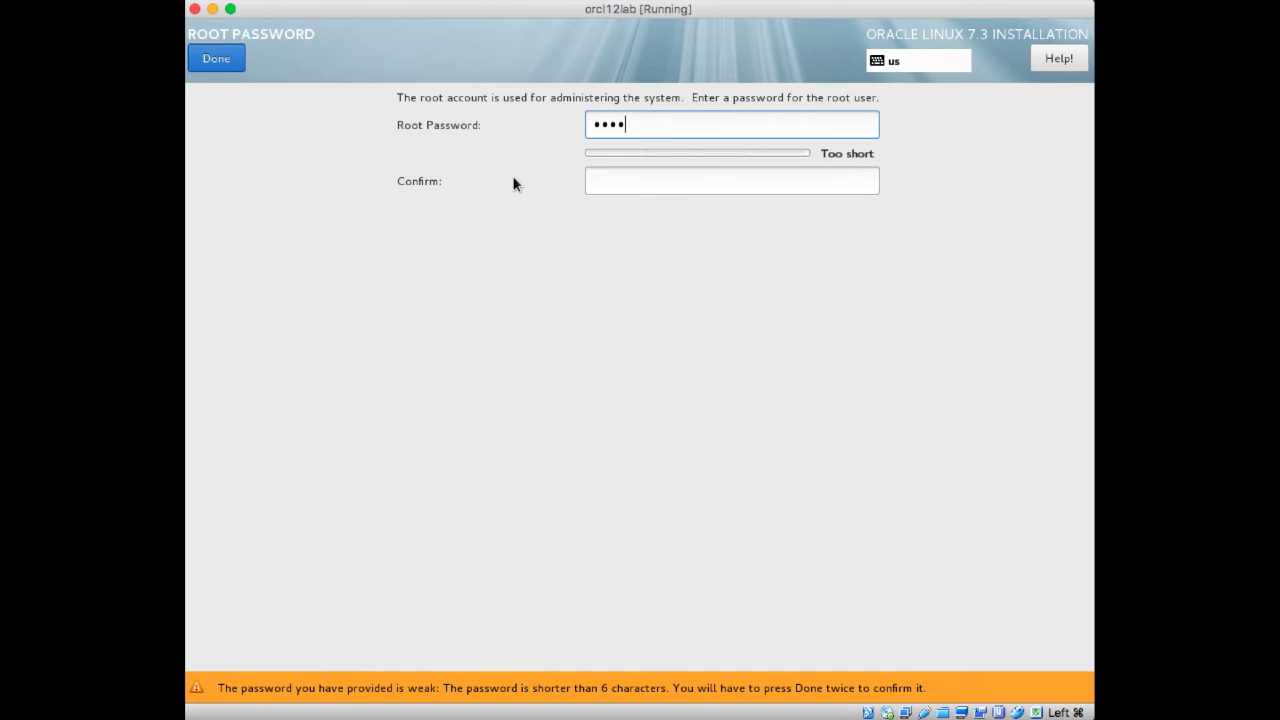
type("234")
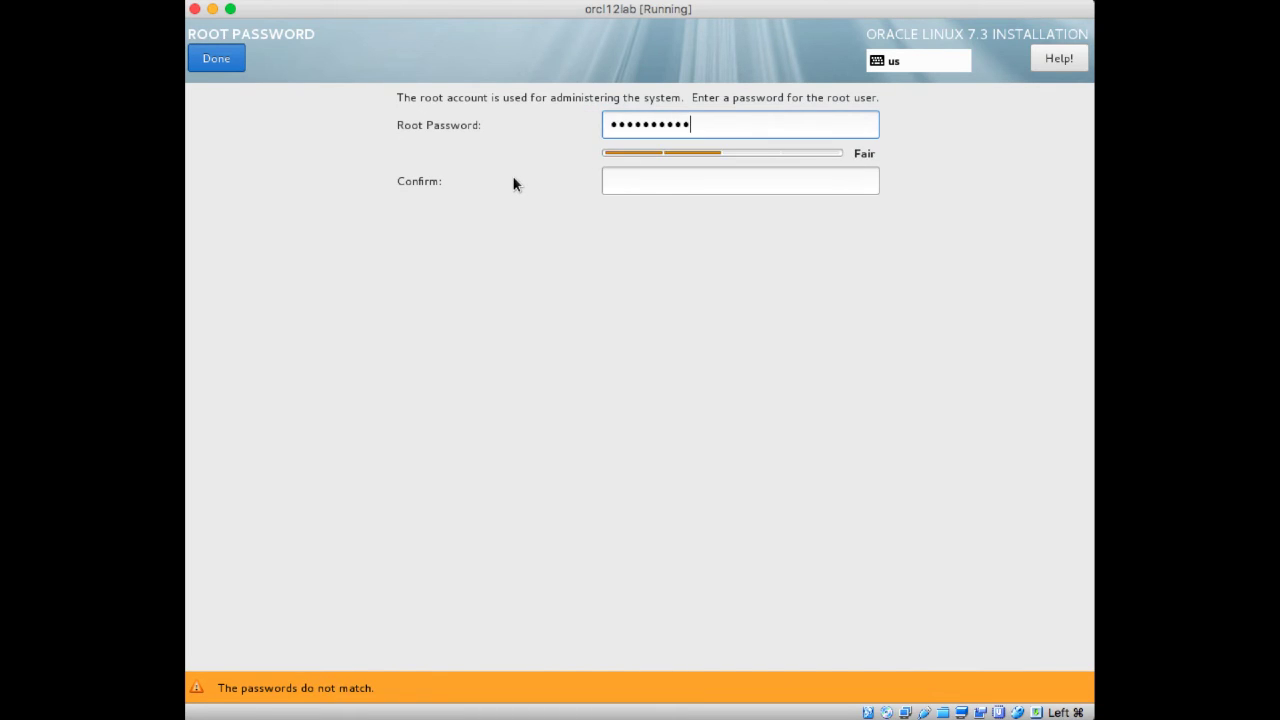
key("Tab")
type("oracle")
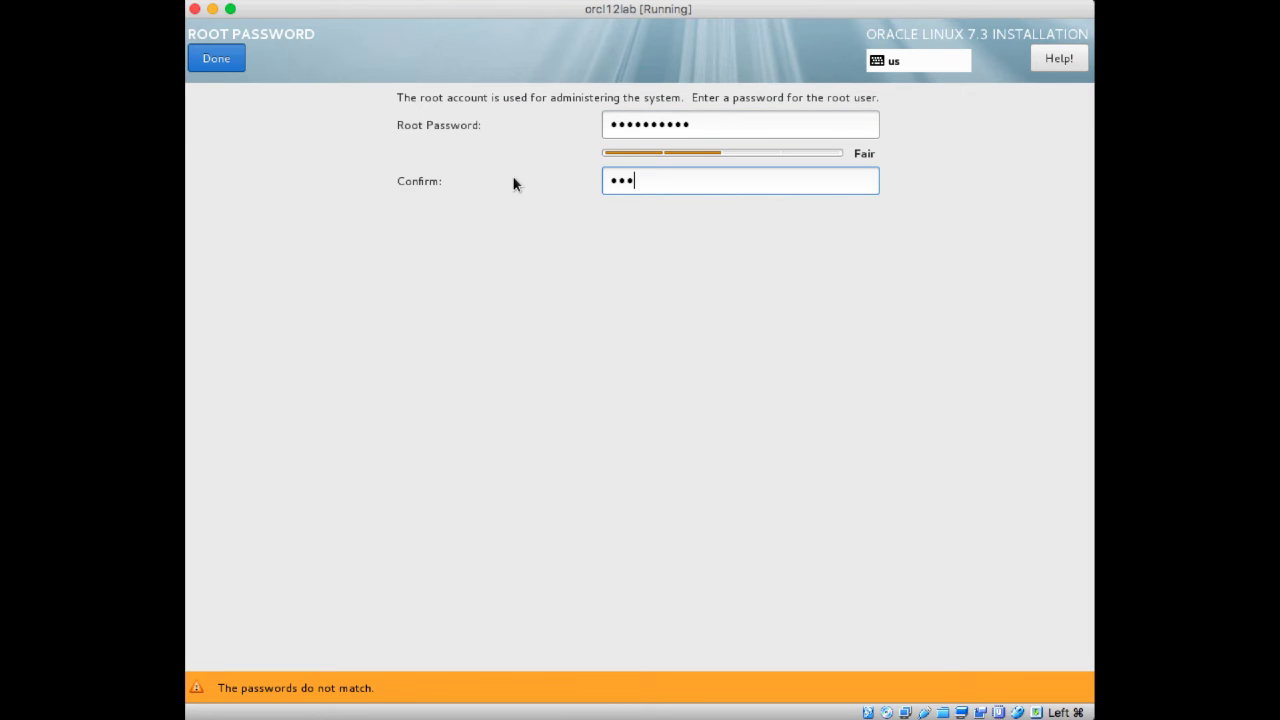
type("1234")
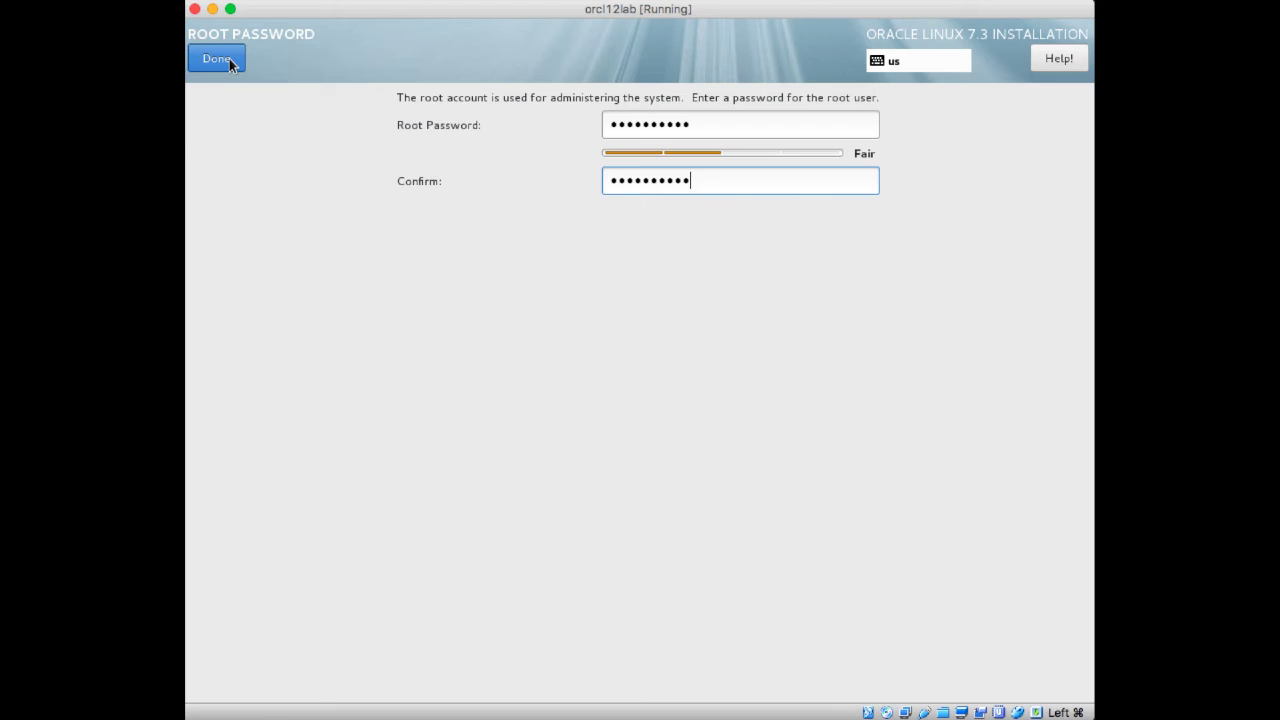
left_click(217, 59)
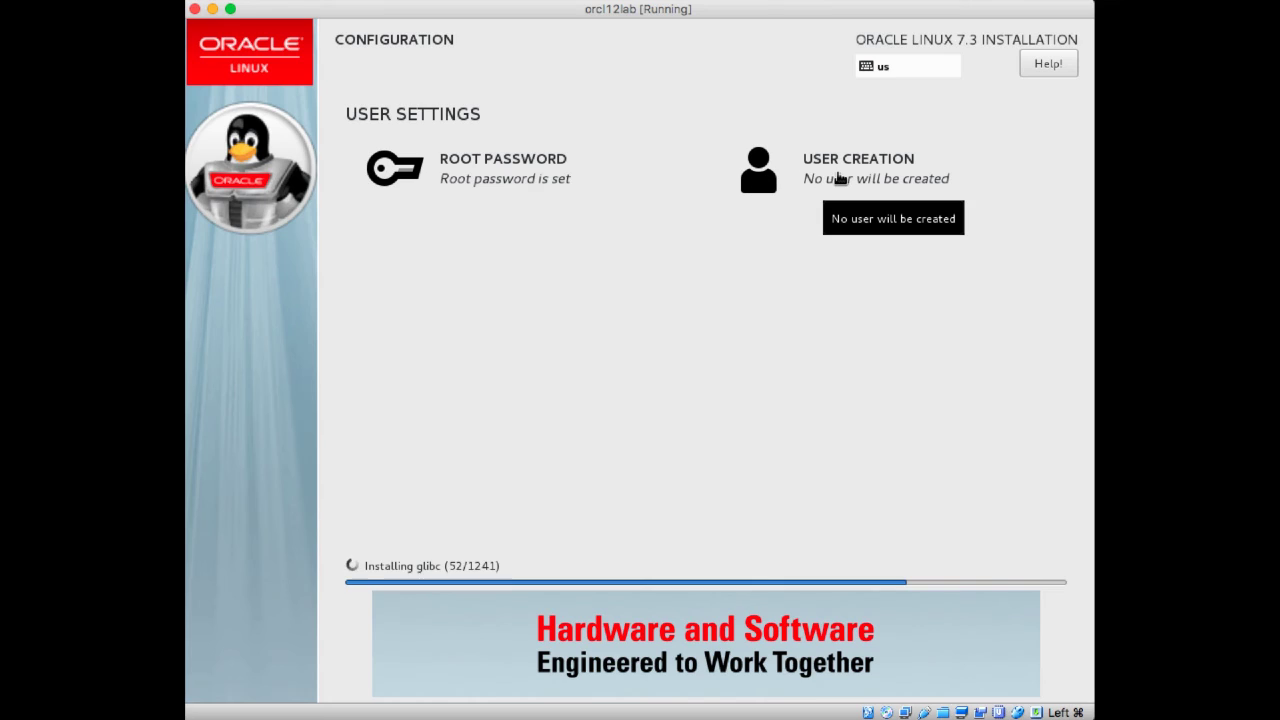
- Create a user with the person's full name, make it administrator, and enter and confirm its password
left_click(838, 178)
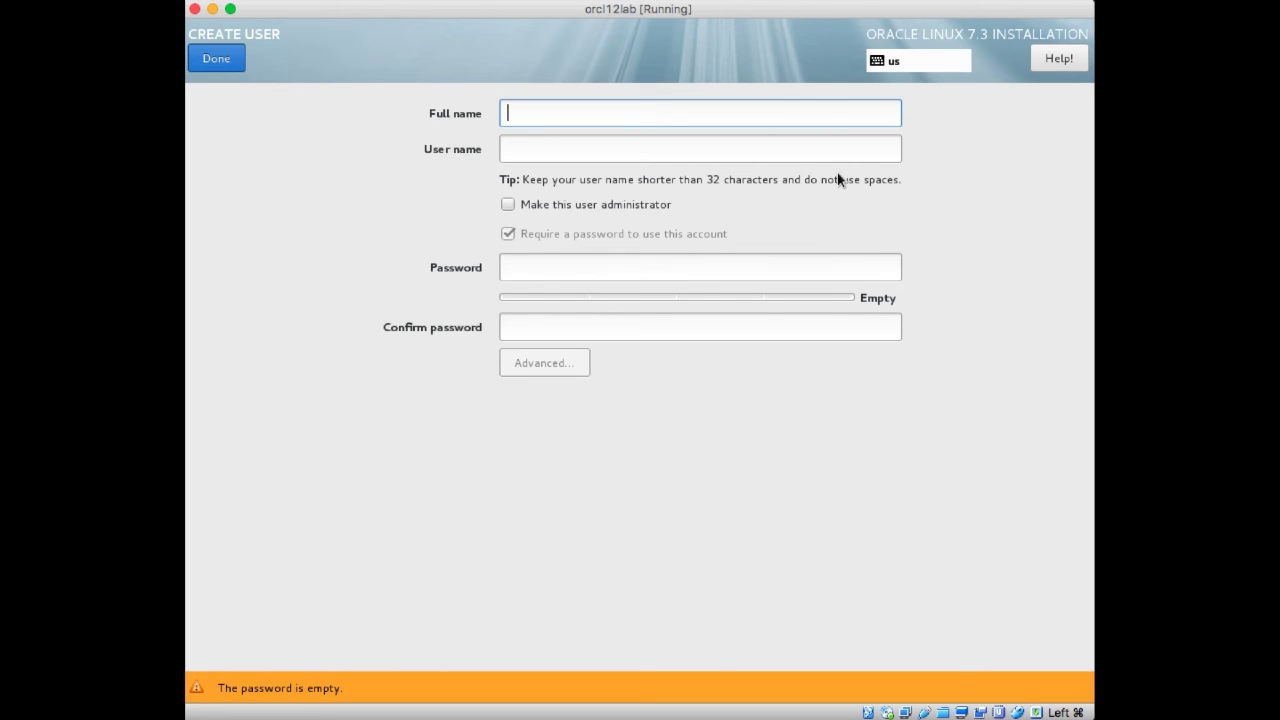
type("Adri")
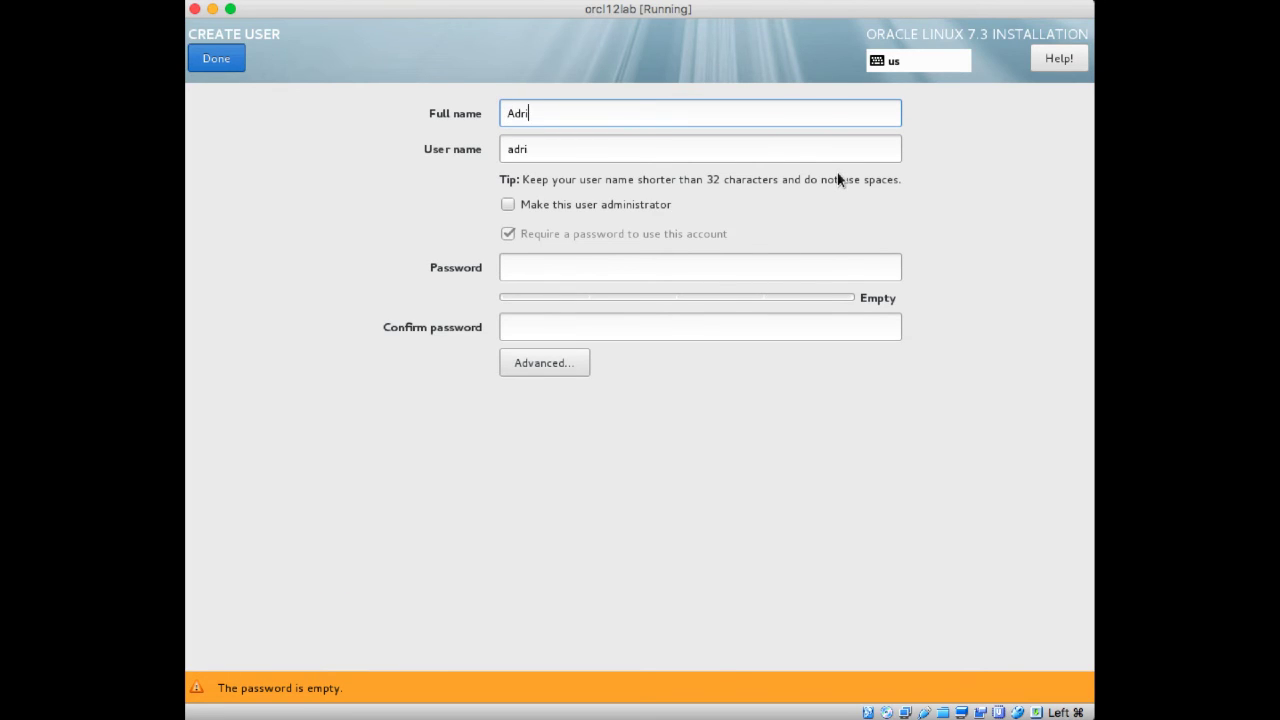
type("an Cortinas")
key("Tab")
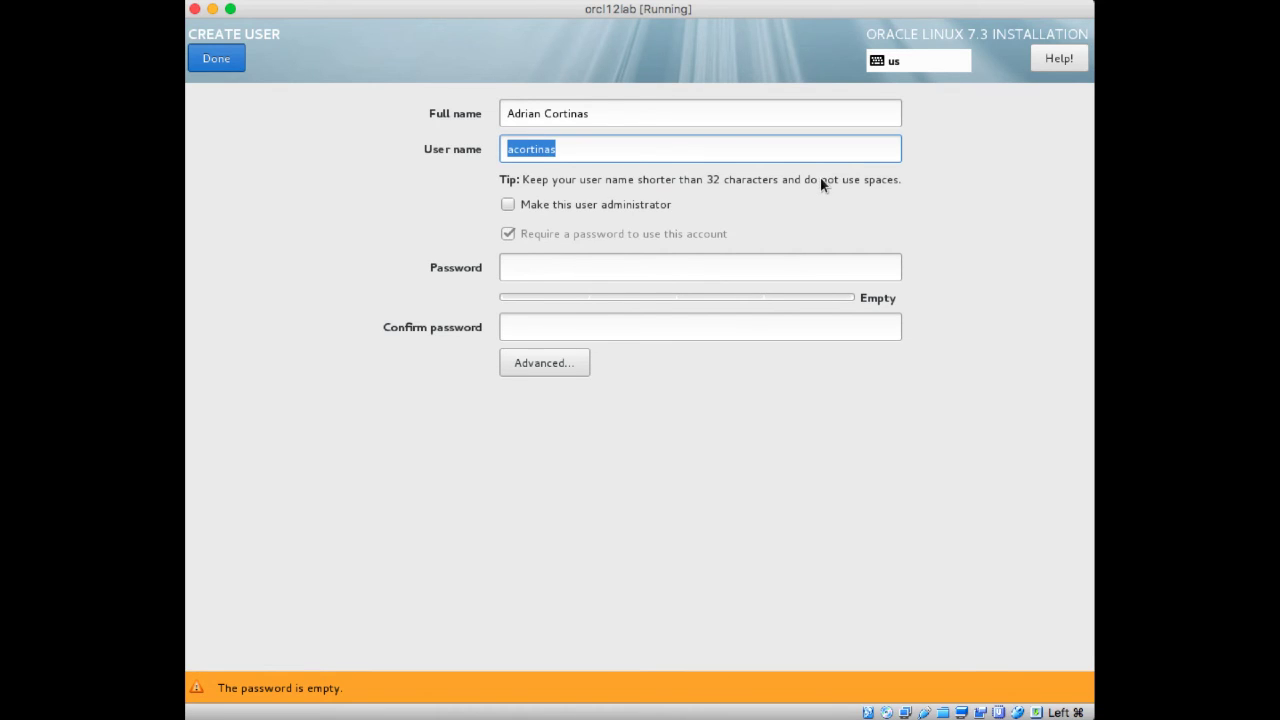
left_click(534, 206)
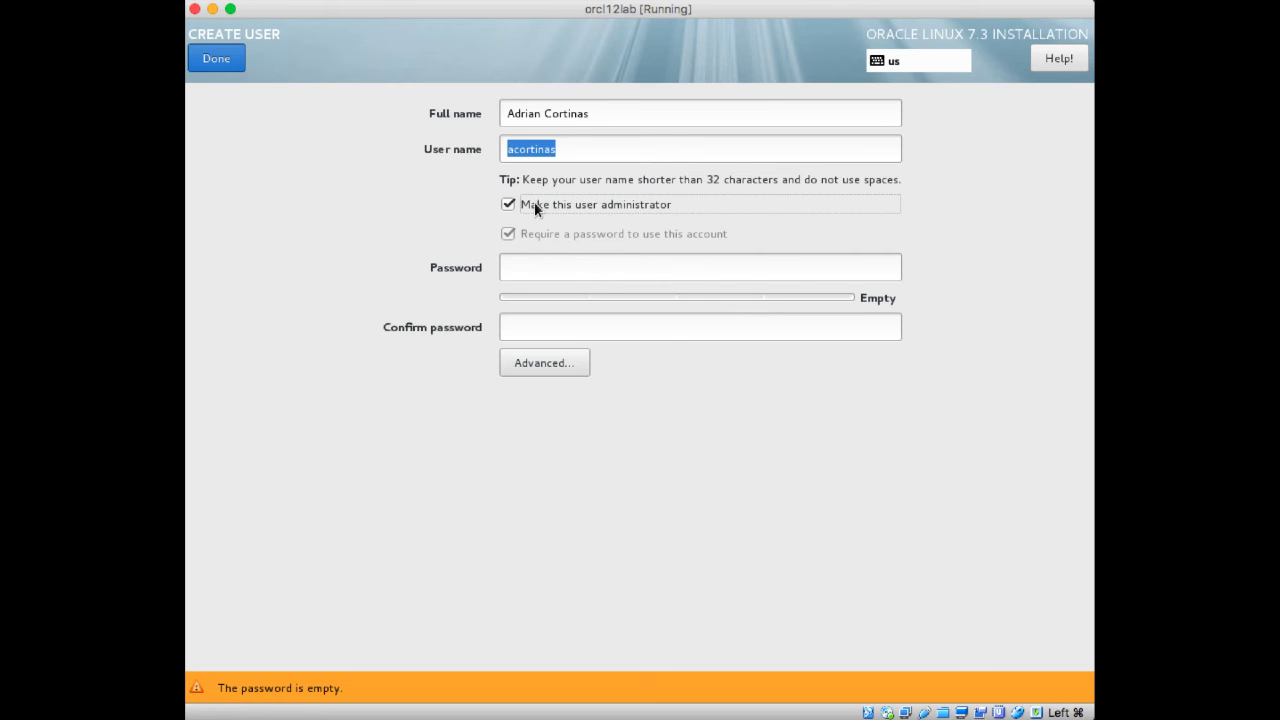
left_click(530, 265)
type("1234")
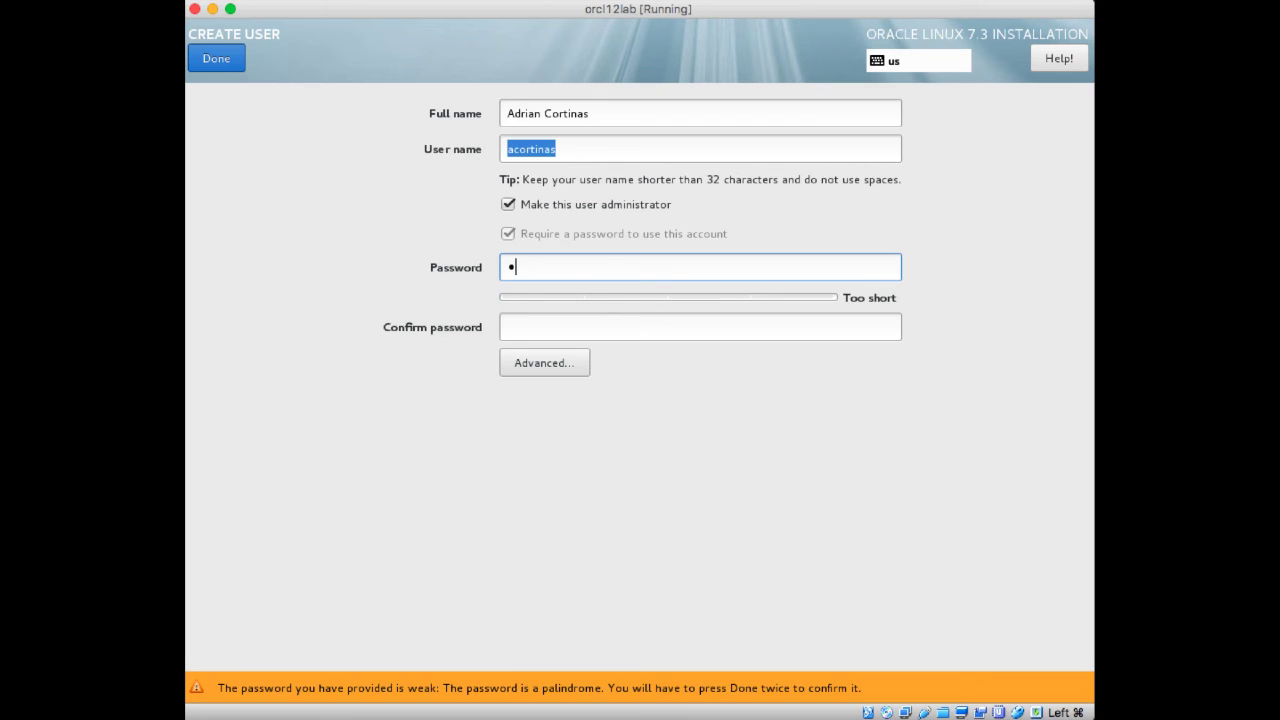
type("567890")
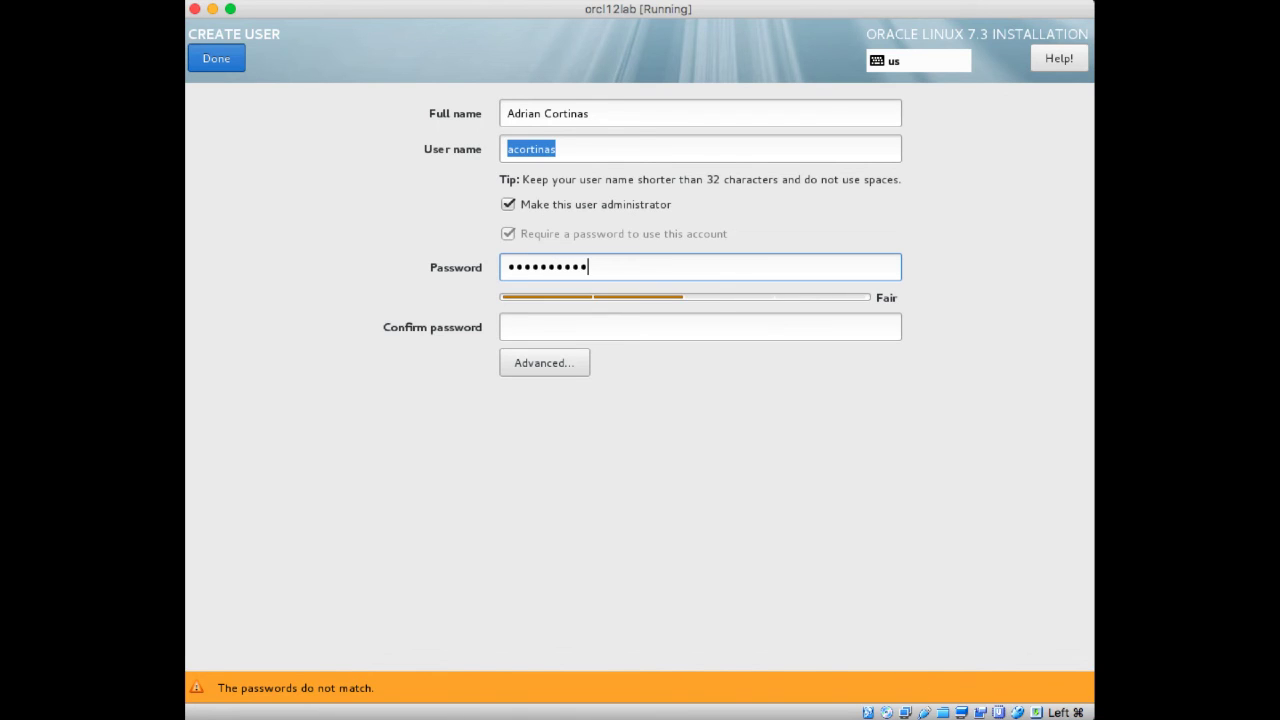
key("Tab")
type("12345678")
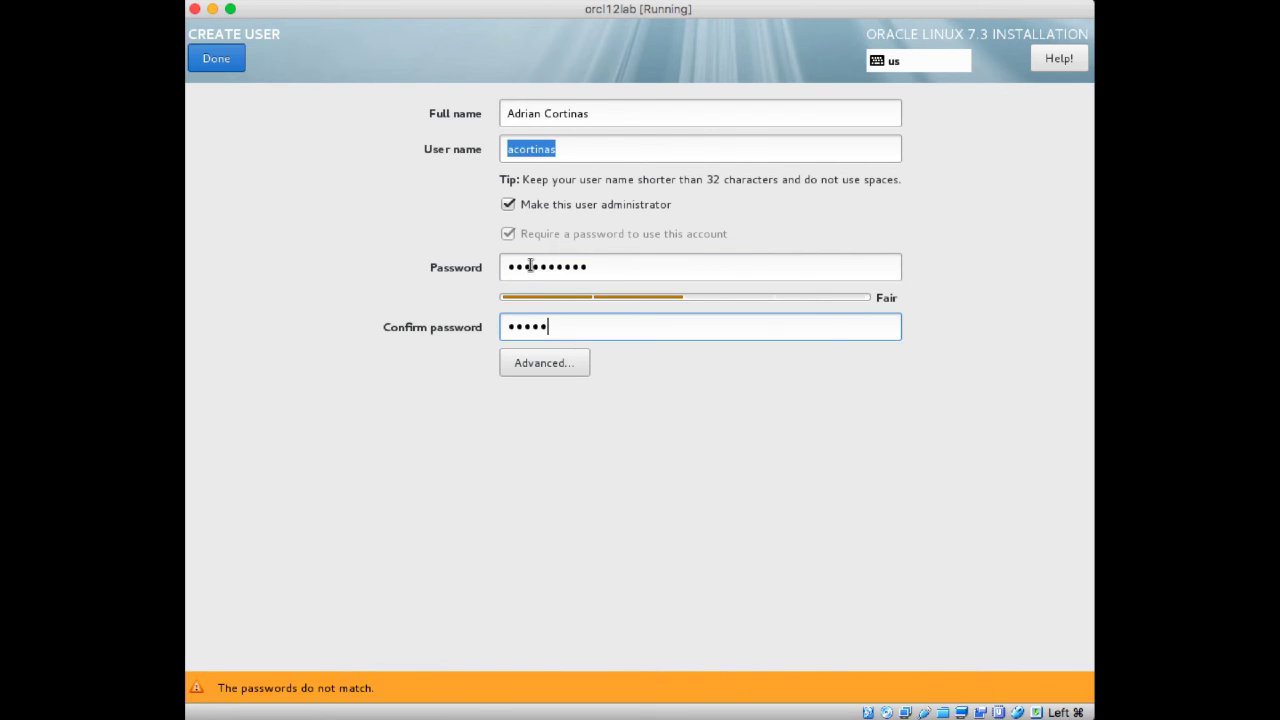
type("90")
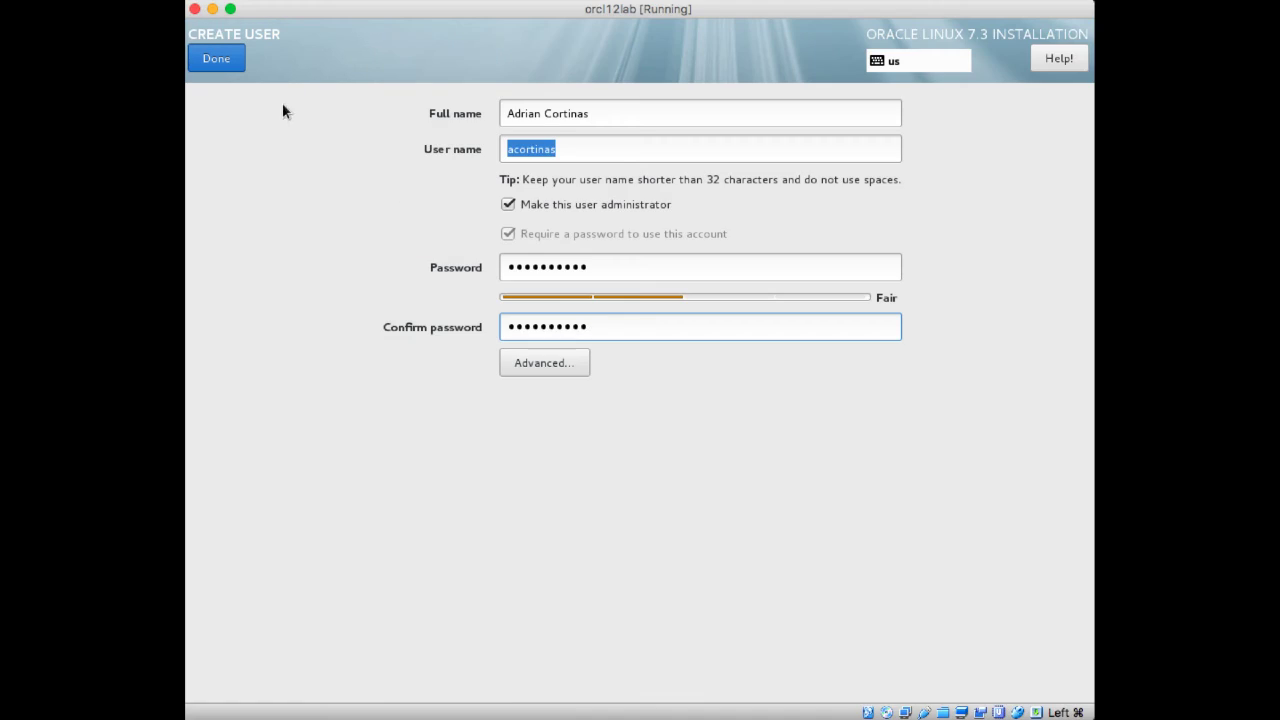
left_click(231, 64)
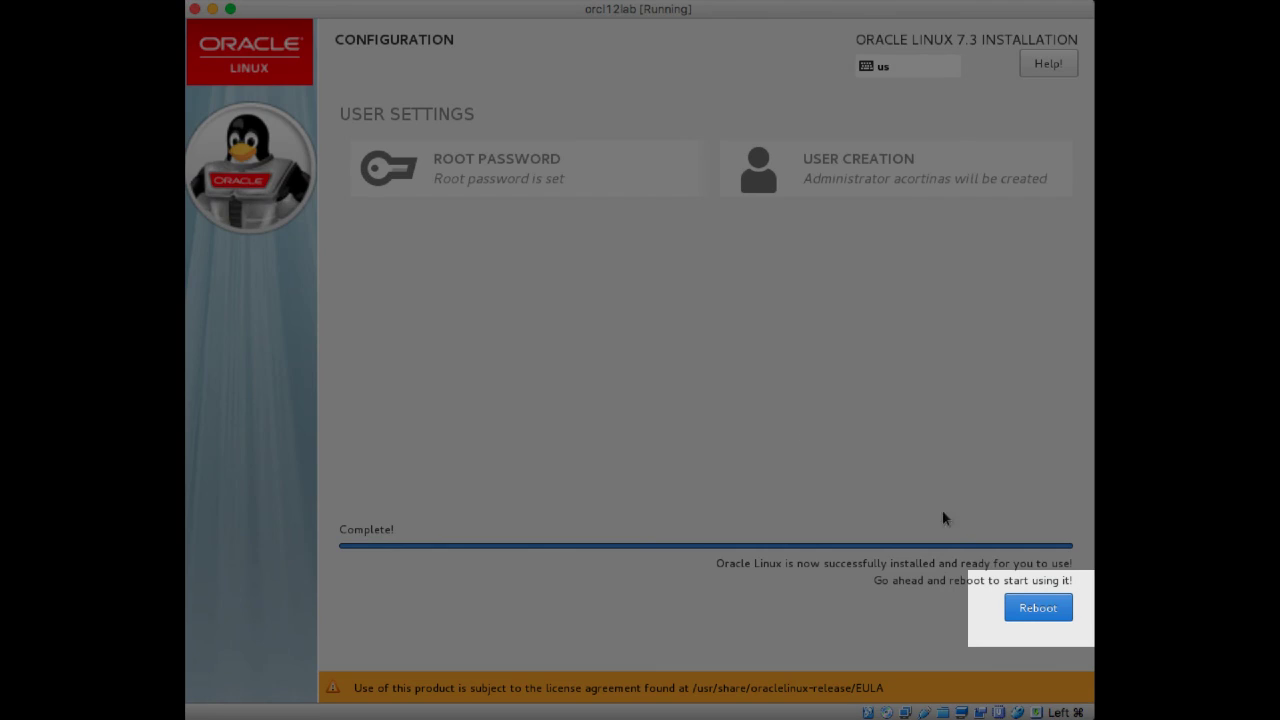
- Reboot the installed system and start the default Oracle Linux Server boot entry
left_click(1030, 606)
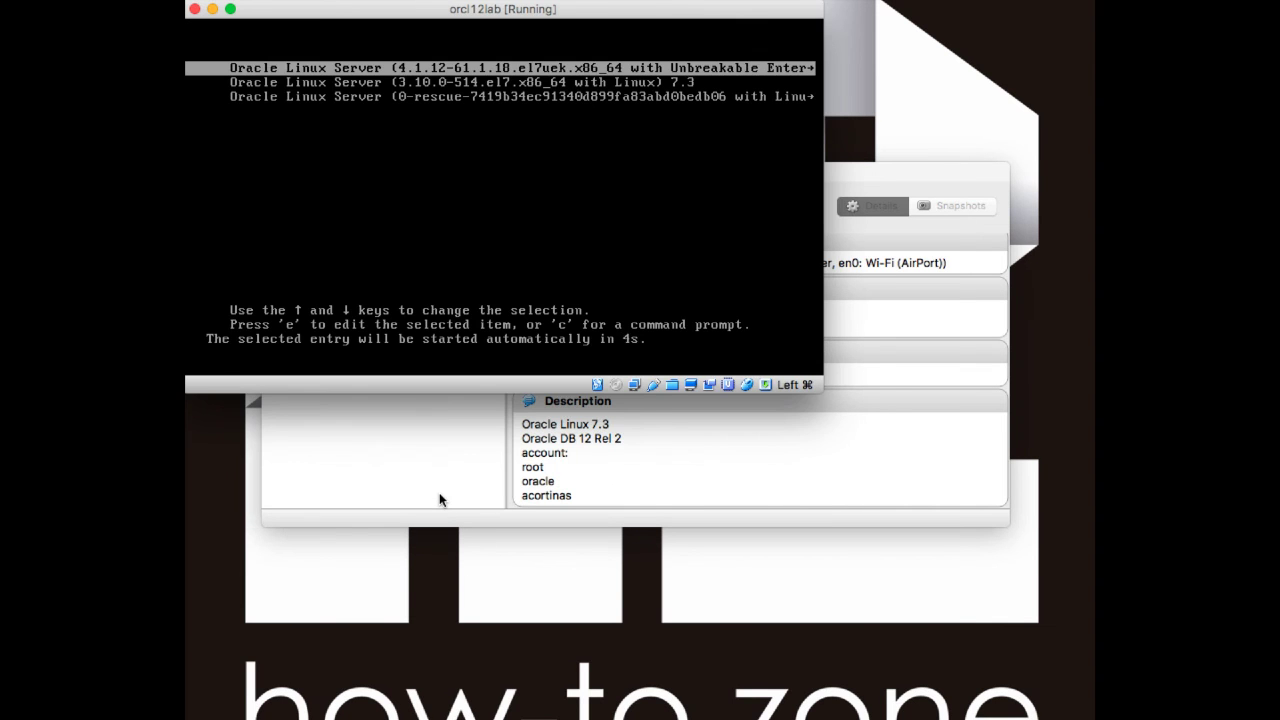
key("Return")
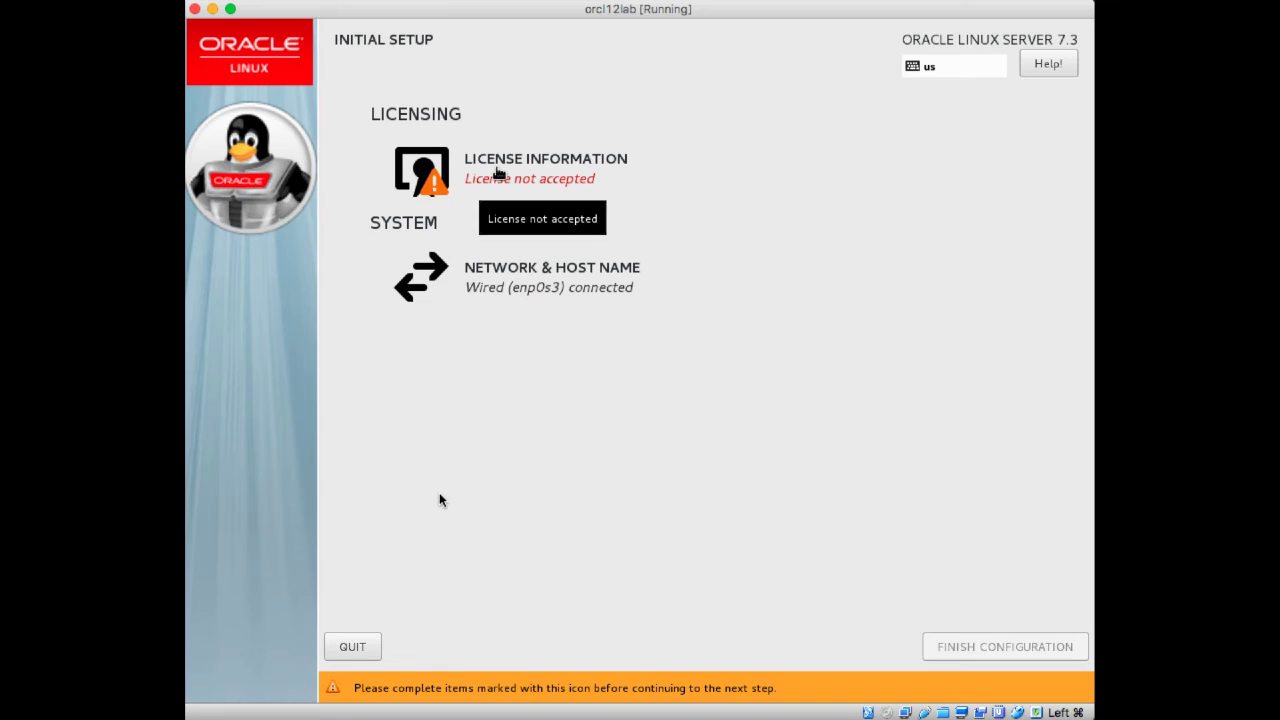
- Accept the Oracle Linux license agreement and finish the initial setup configuration
left_click(497, 170)
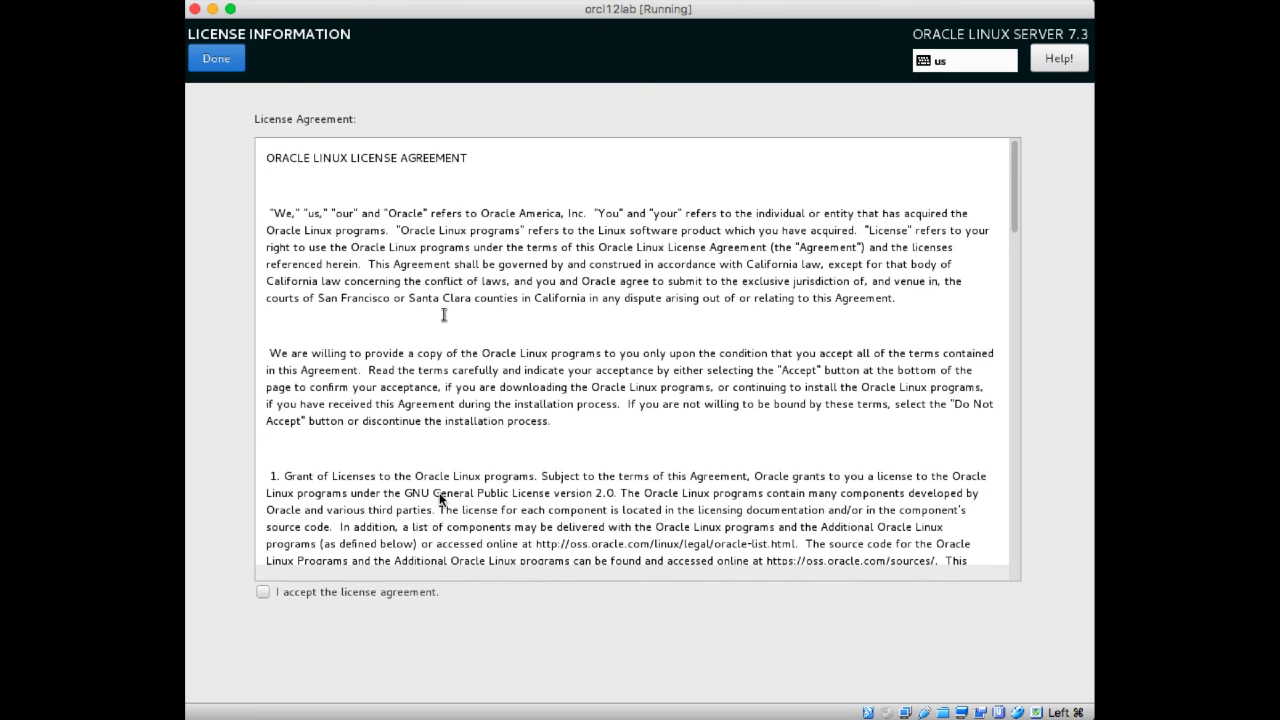
left_click(262, 593)
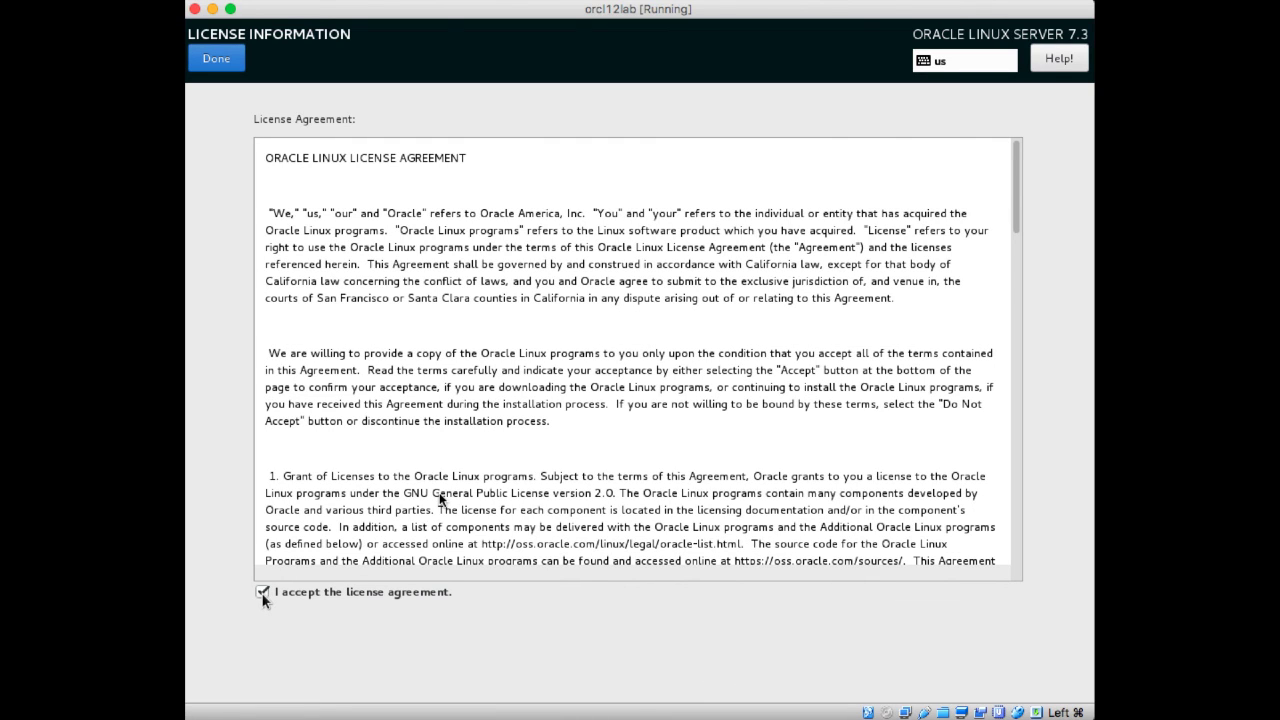
left_click(262, 592)
left_click(210, 64)
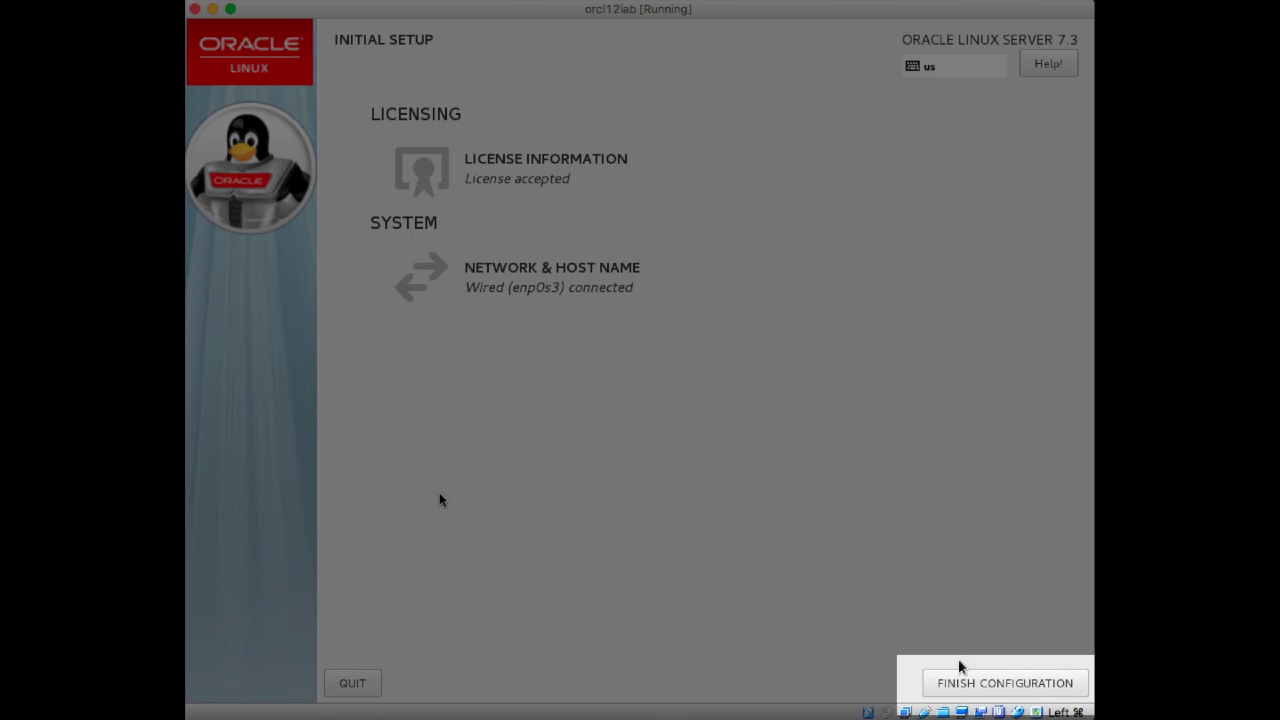
left_click(966, 686)
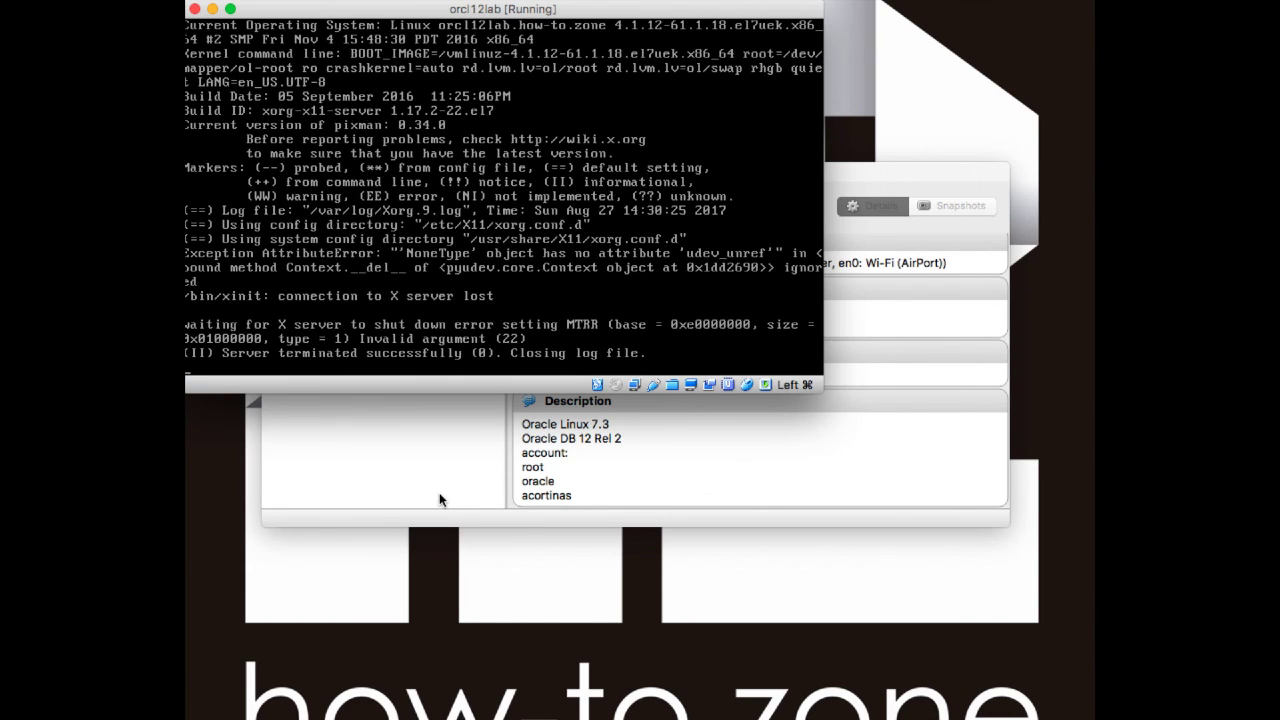